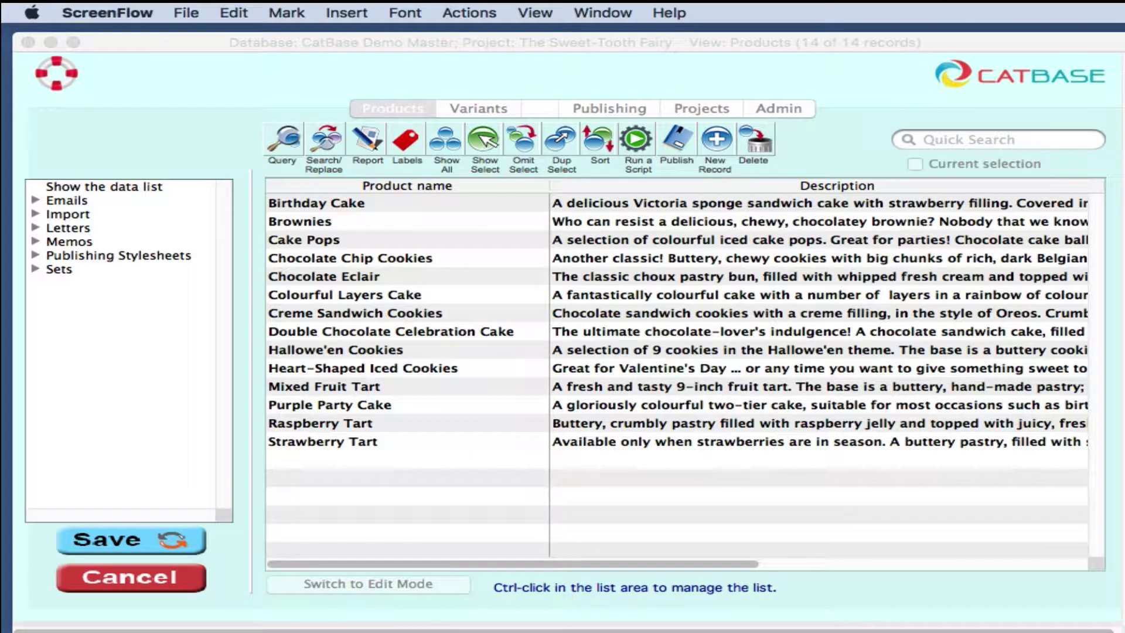
- Switch the database from The Sweet-Tooth Fairy to the Parts Catalogue project
left_click(224, 54)
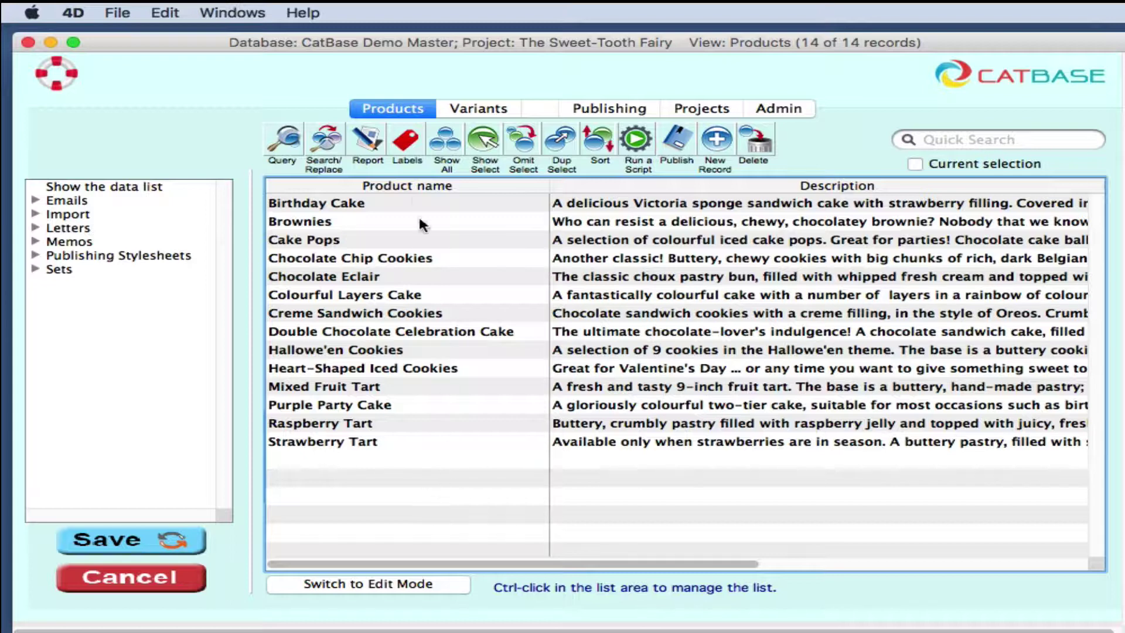
left_click(118, 14)
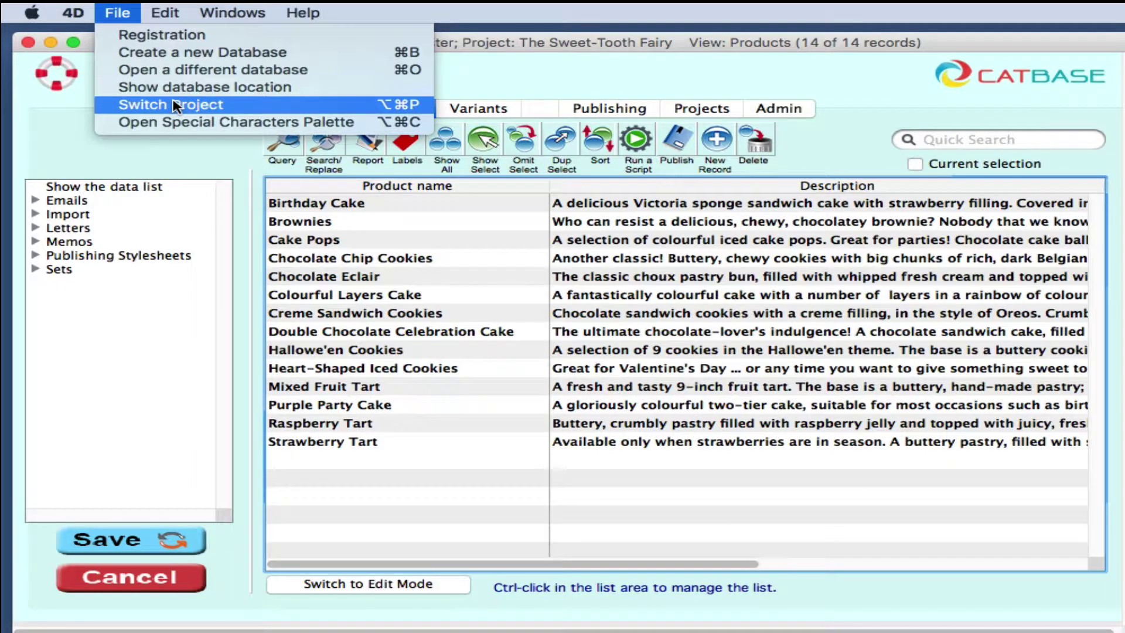
left_click(398, 104)
left_click_drag(1021, 402, 578, 262)
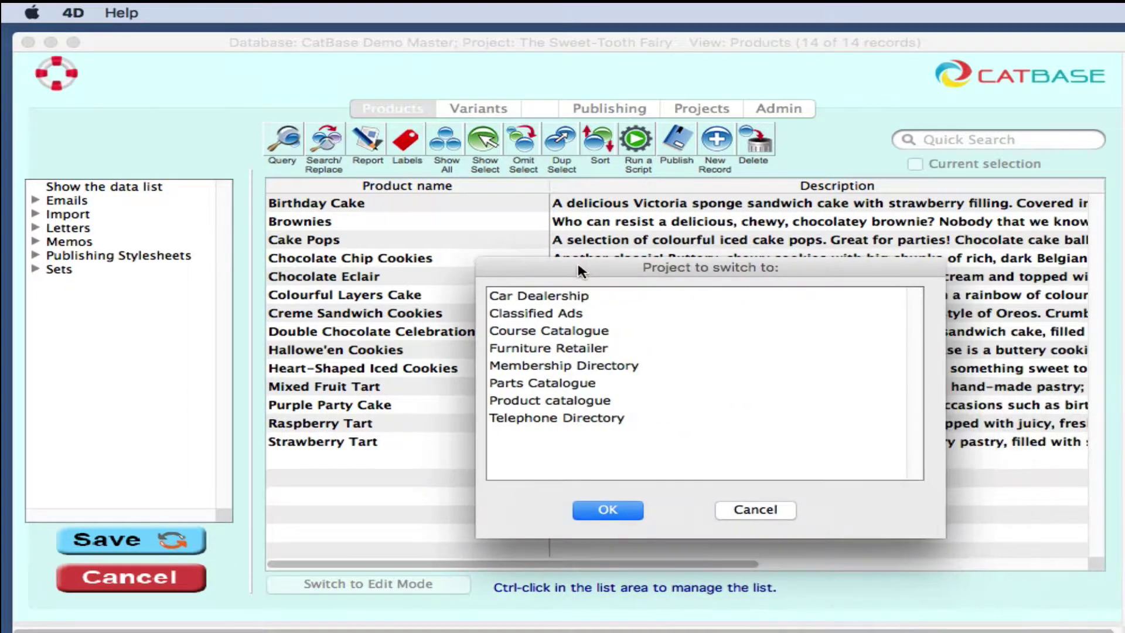
double_click(547, 383)
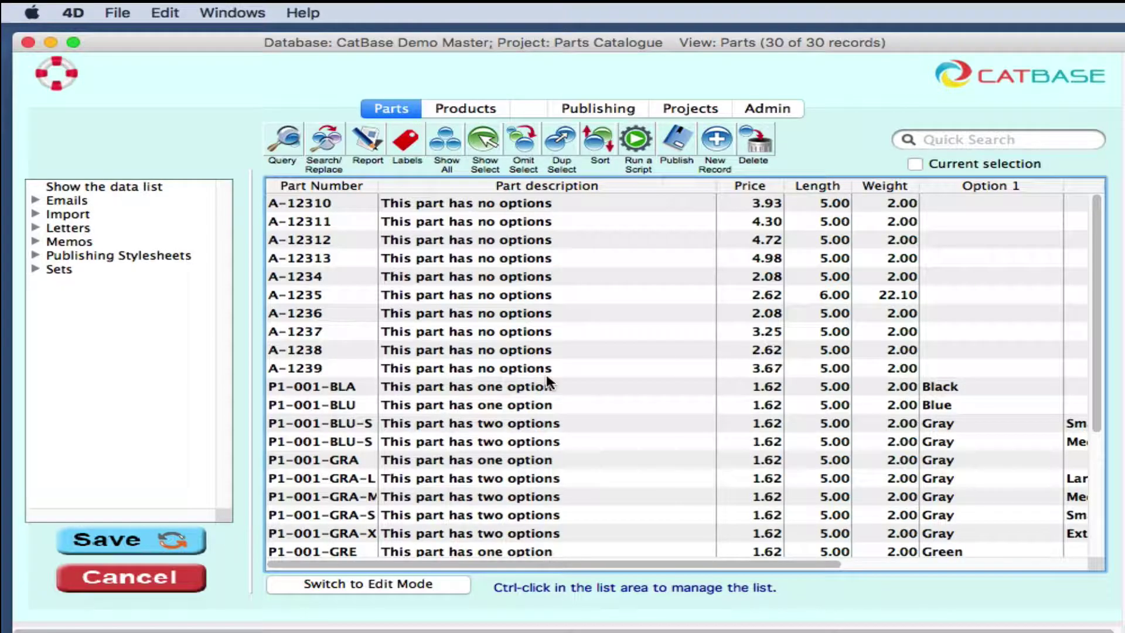
- Look over the Parts records and display the list of Products
left_click(718, 497)
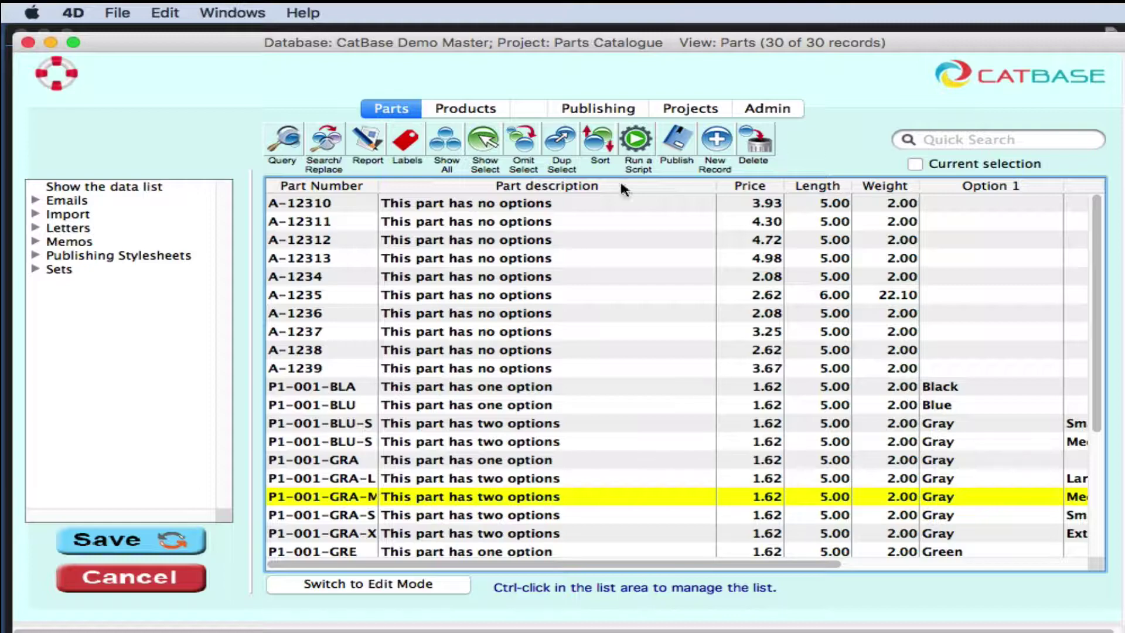
left_click(463, 112)
left_click(396, 112)
left_click(433, 109)
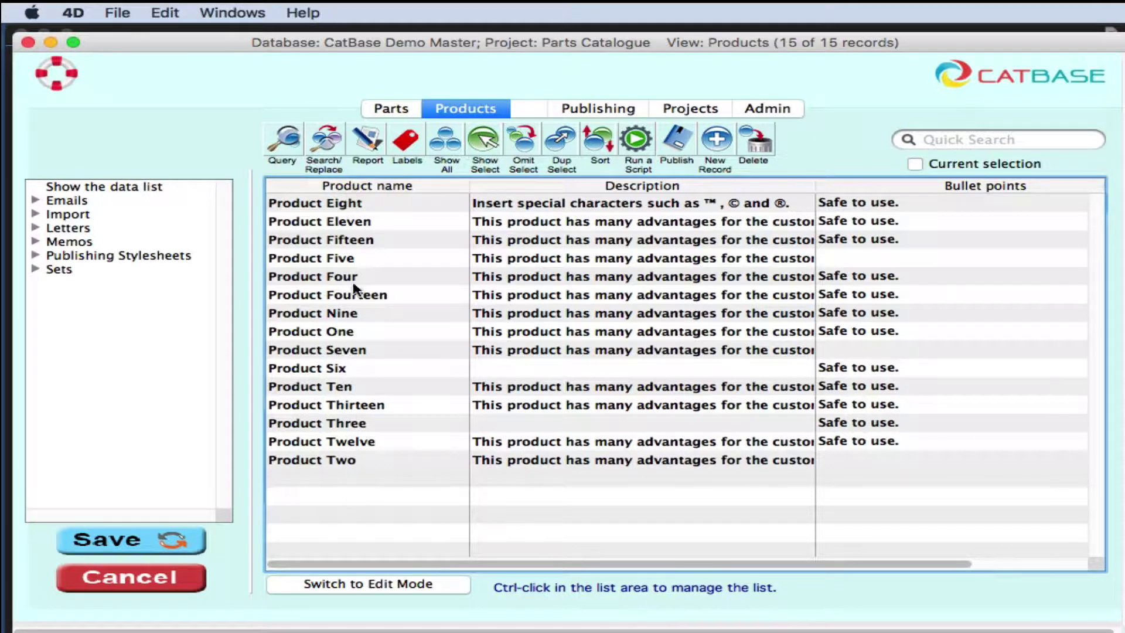
- Examine the Product Eight record's details, linked parts and categories, and close it without saving
double_click(368, 205)
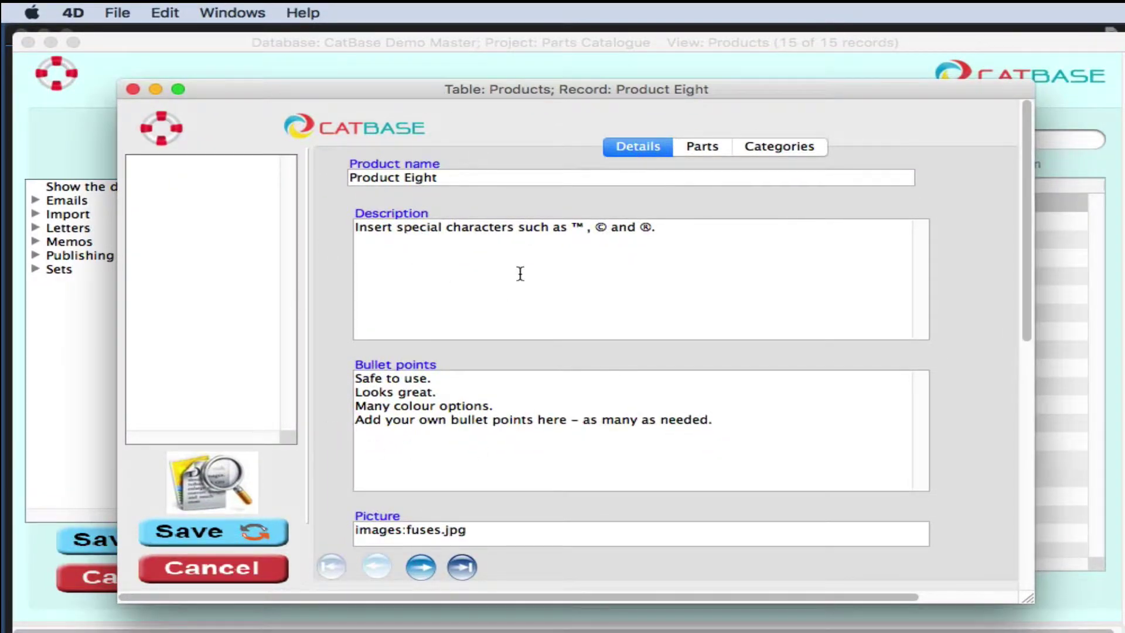
left_click(703, 147)
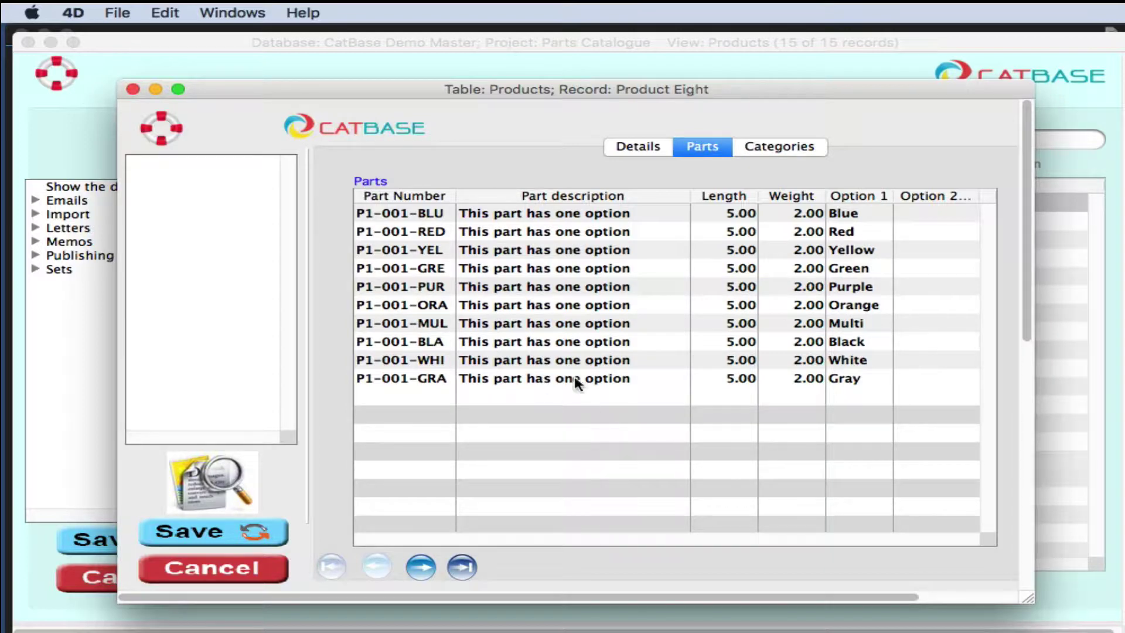
left_click(774, 146)
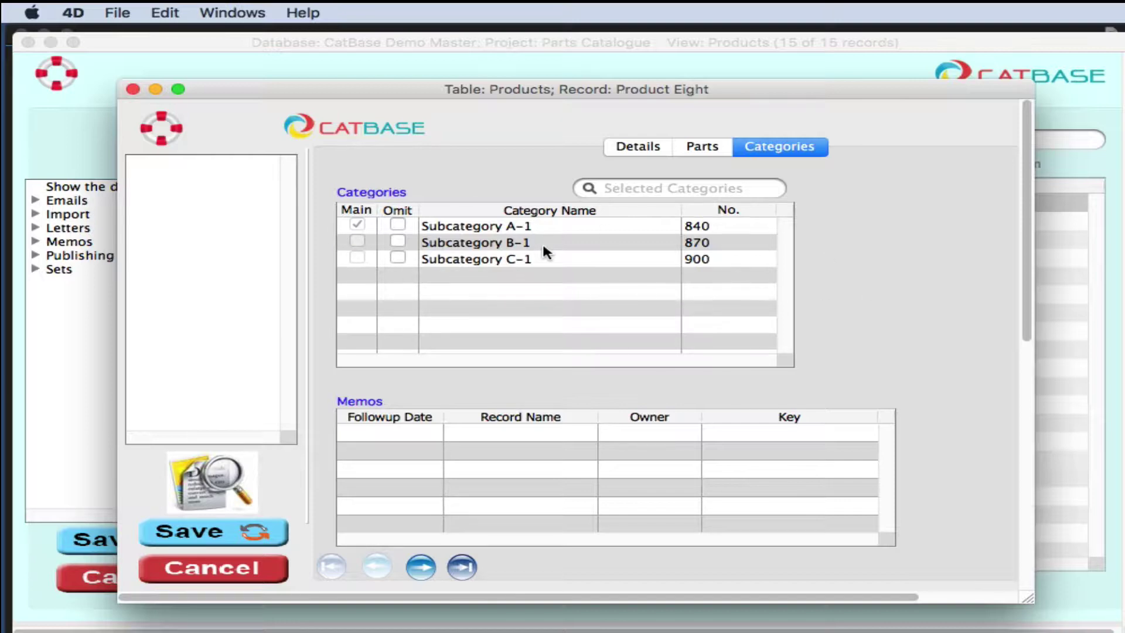
left_click(243, 565)
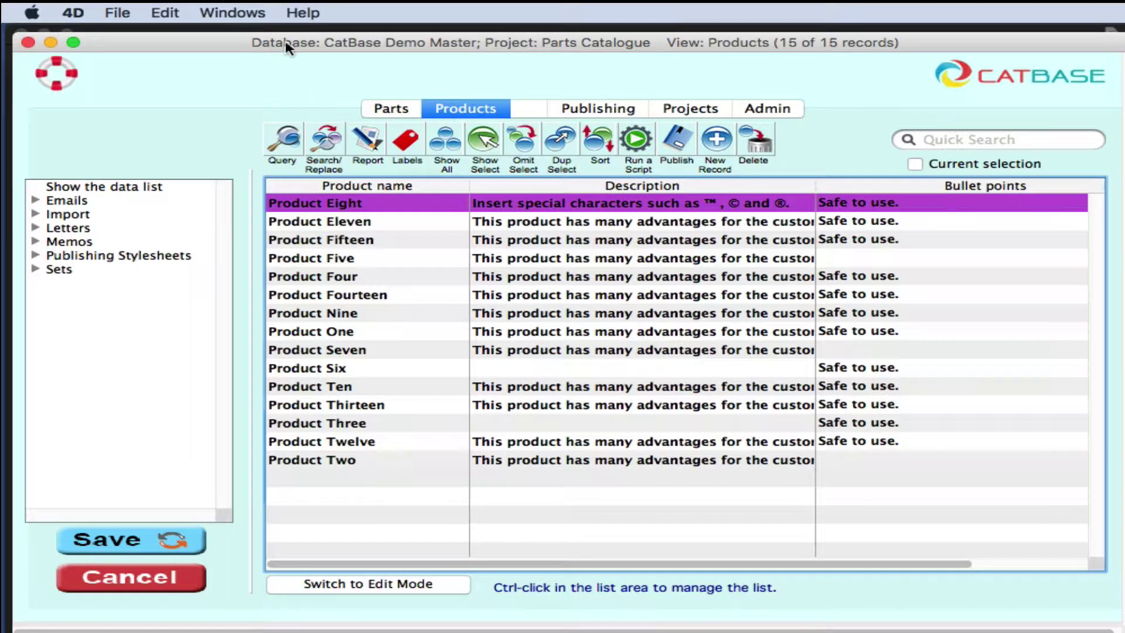
- Open the publishing project Parts catalogue Style 1, review its All categories step, and save that step
left_click(593, 114)
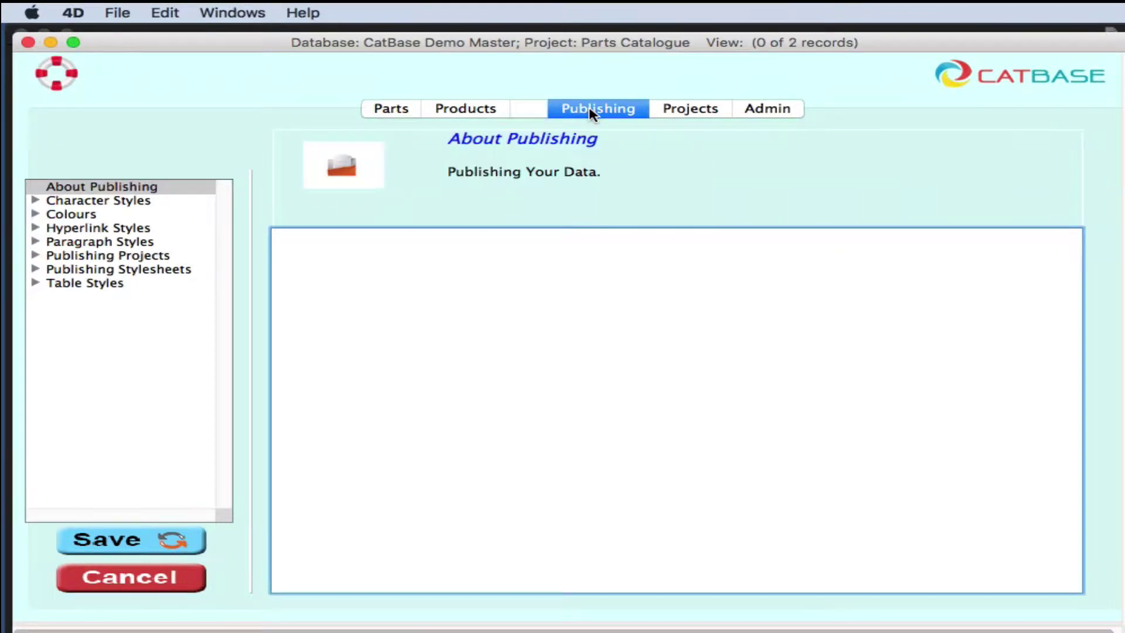
left_click(36, 257)
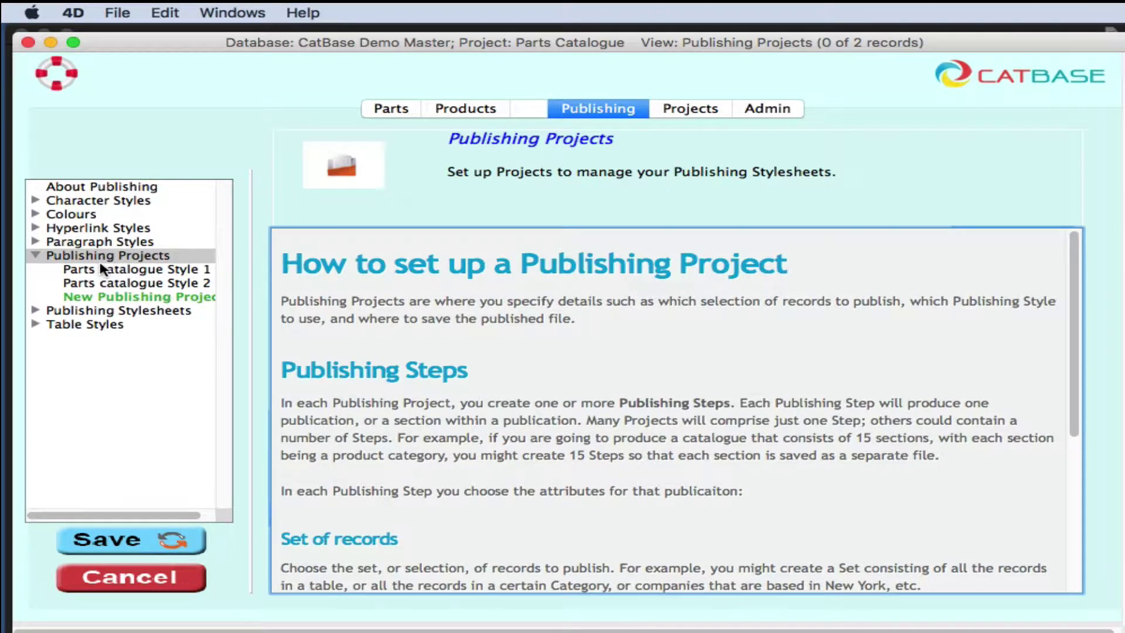
left_click(174, 271)
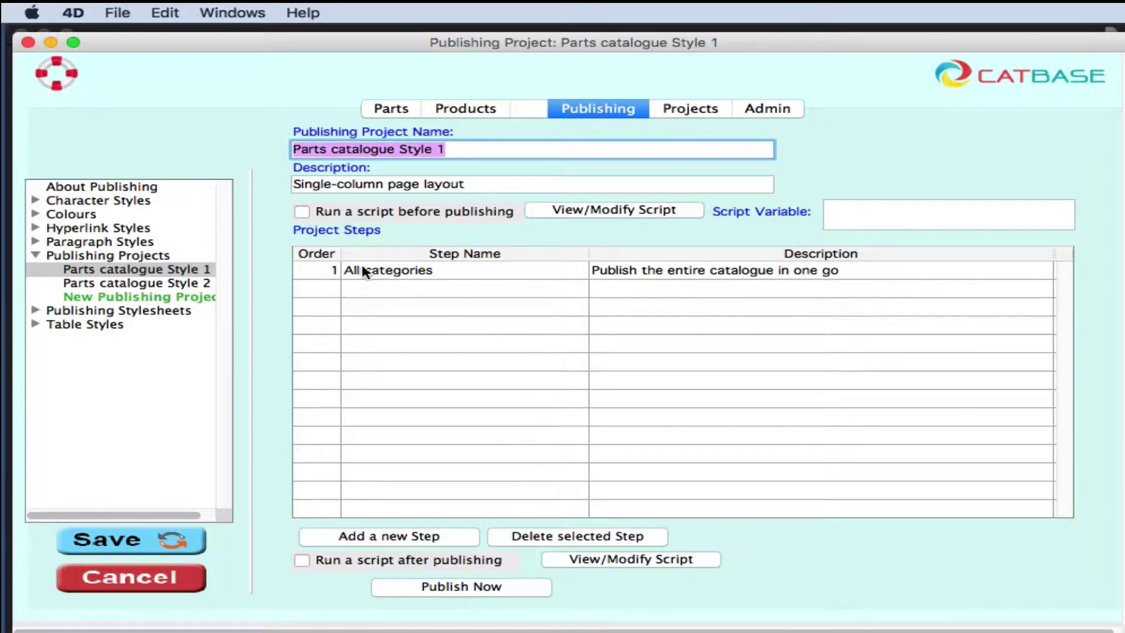
double_click(460, 269)
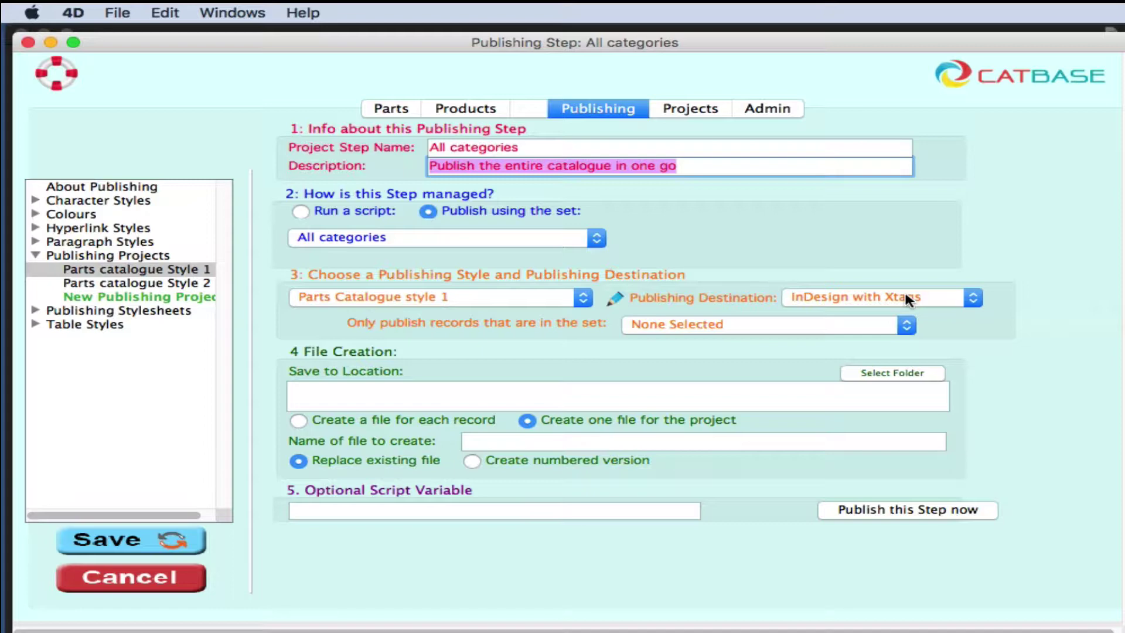
left_click(158, 539)
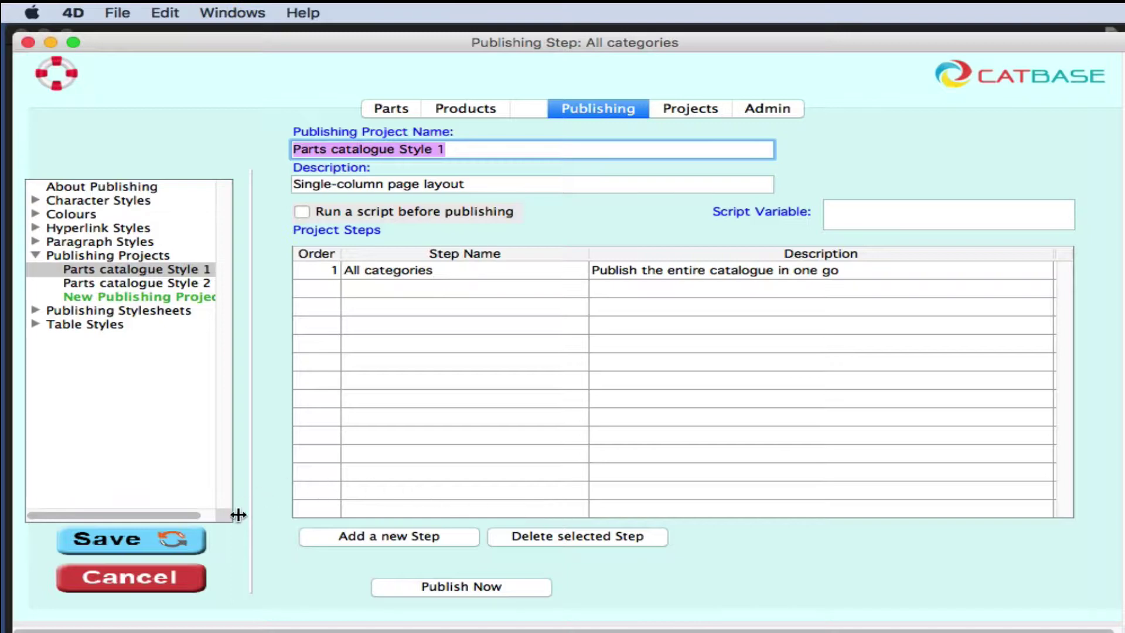
- Publish the Parts catalogue Style 1 project and dismiss the completion message
left_click(464, 584)
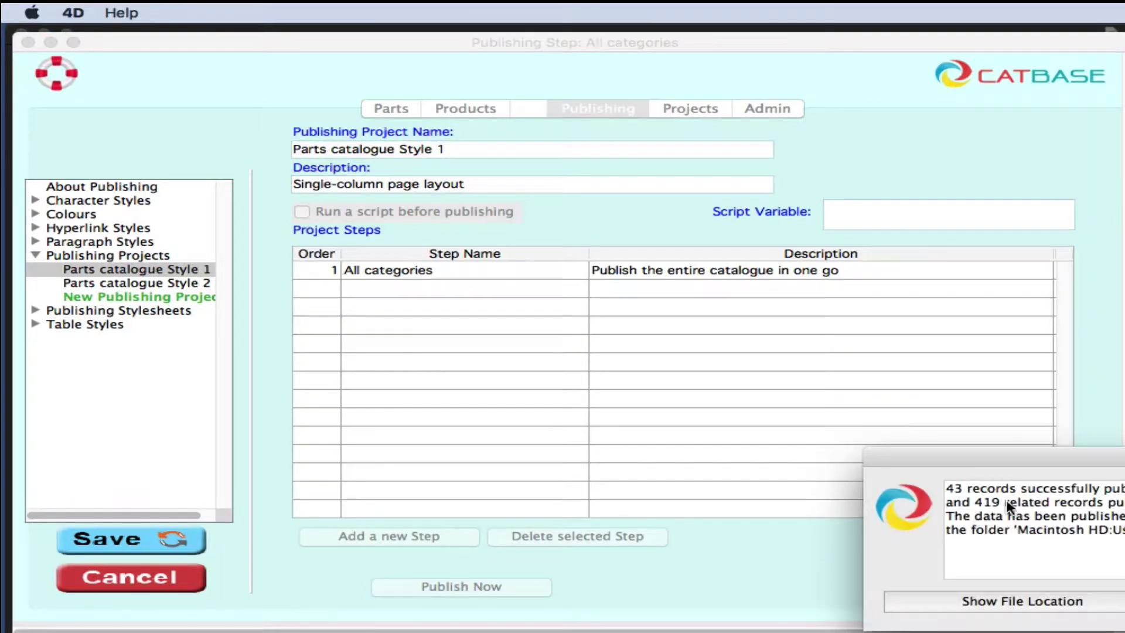
left_click_drag(1024, 456, 362, 305)
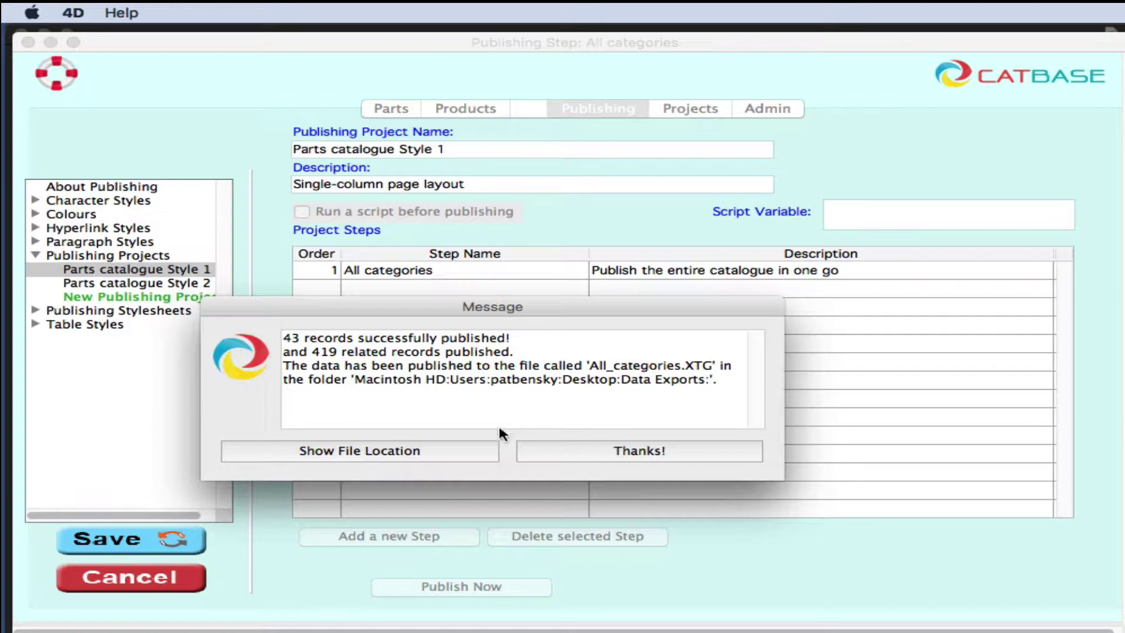
left_click(594, 451)
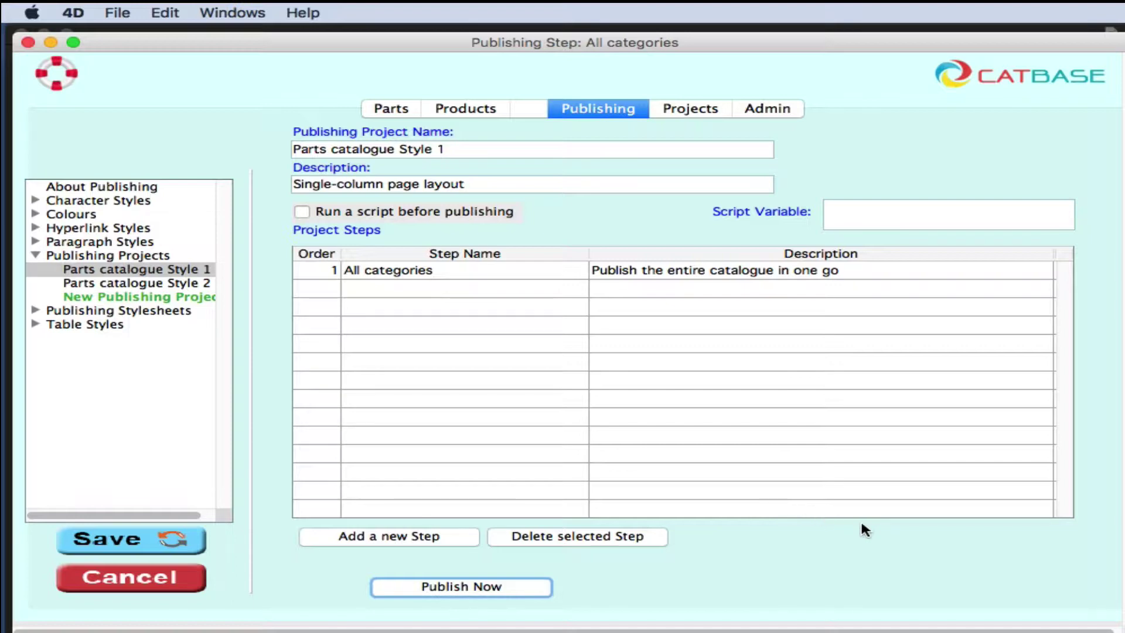
- Switch to InDesign and open the template Parts Catalog.idml from the Sample Documents folder inside Demo db master
key("super+Tab")
key("super+Tab")
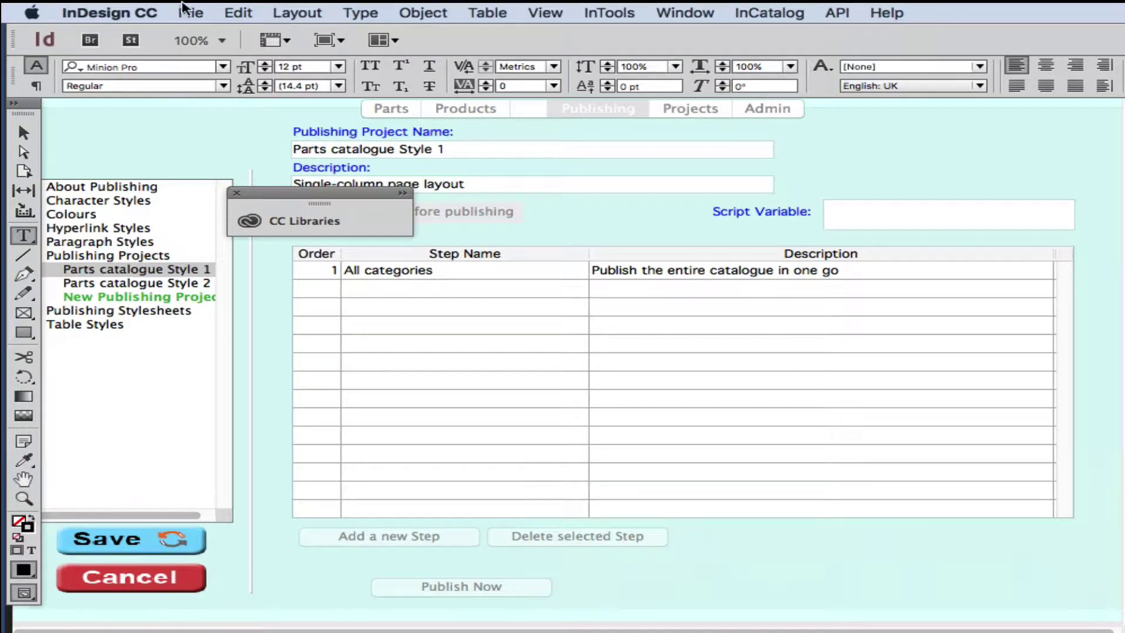
left_click(184, 12)
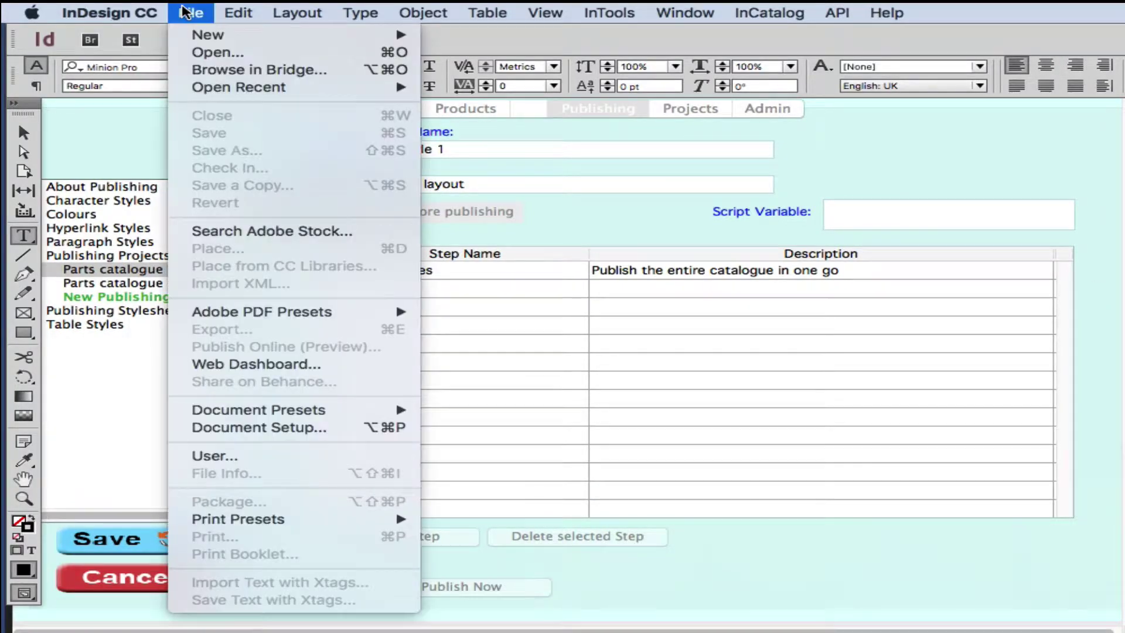
left_click(213, 53)
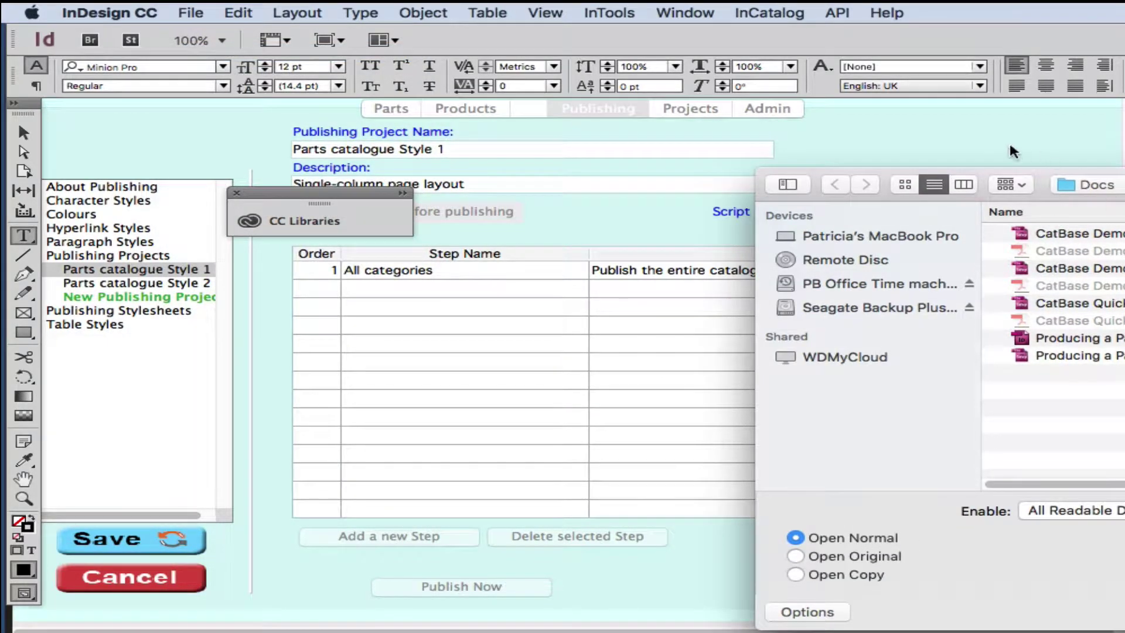
left_click_drag(1114, 185, 646, 269)
left_click(646, 269)
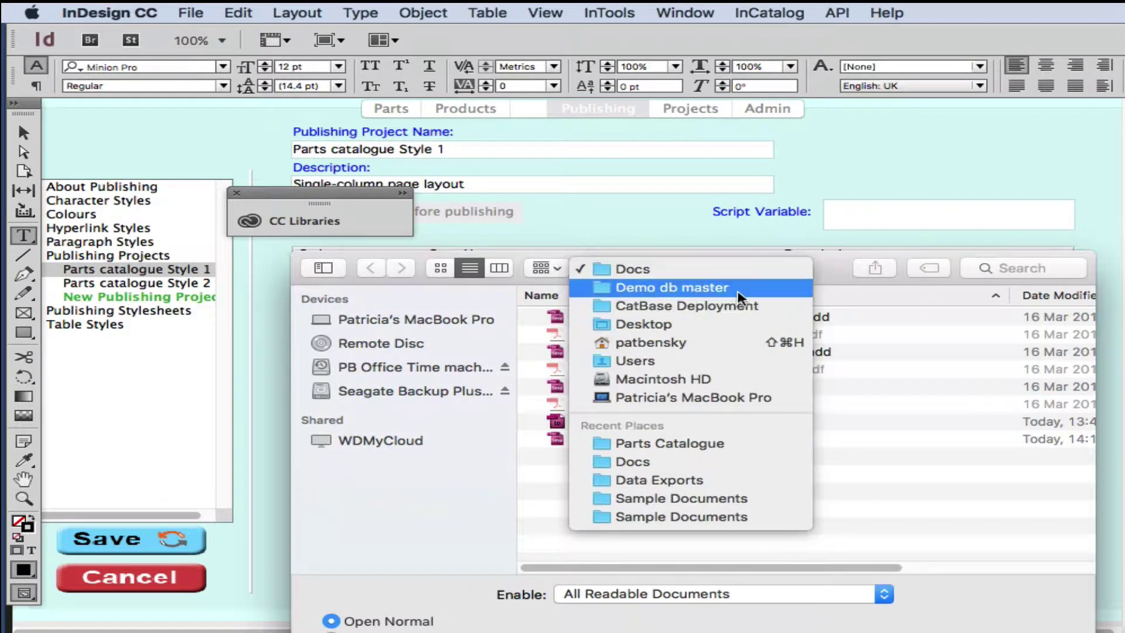
left_click(737, 293)
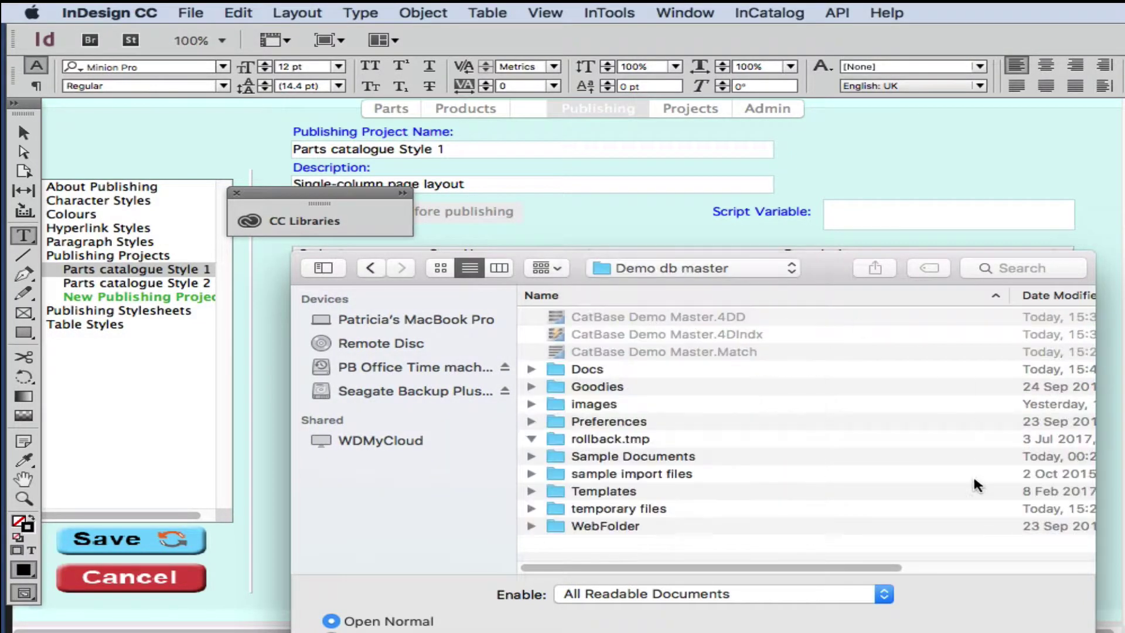
double_click(589, 456)
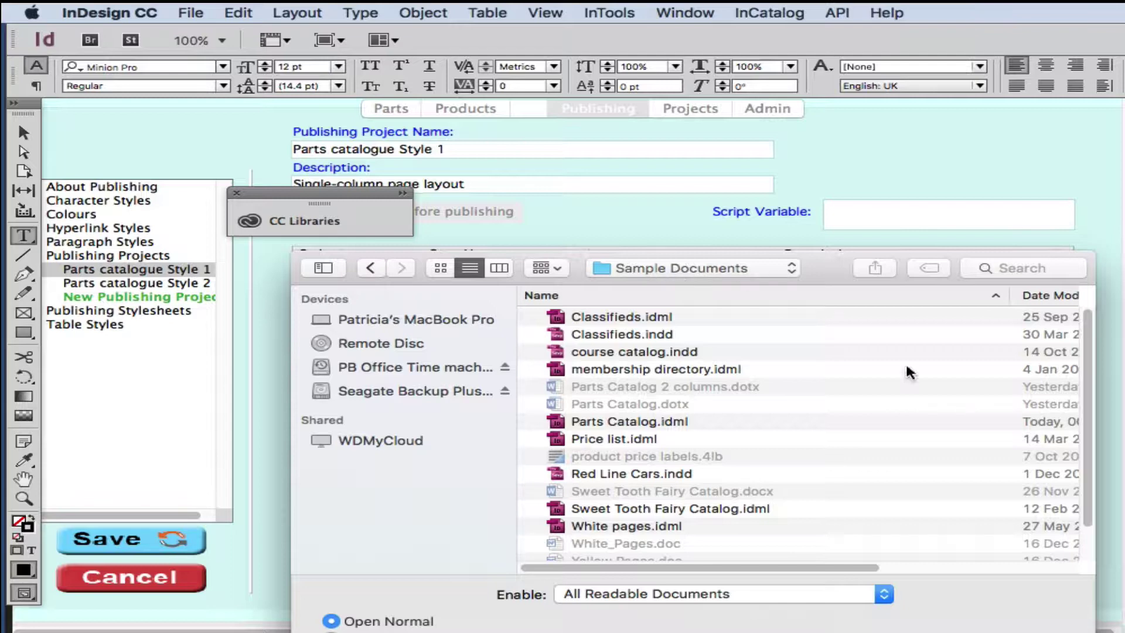
left_click(620, 421)
double_click(620, 421)
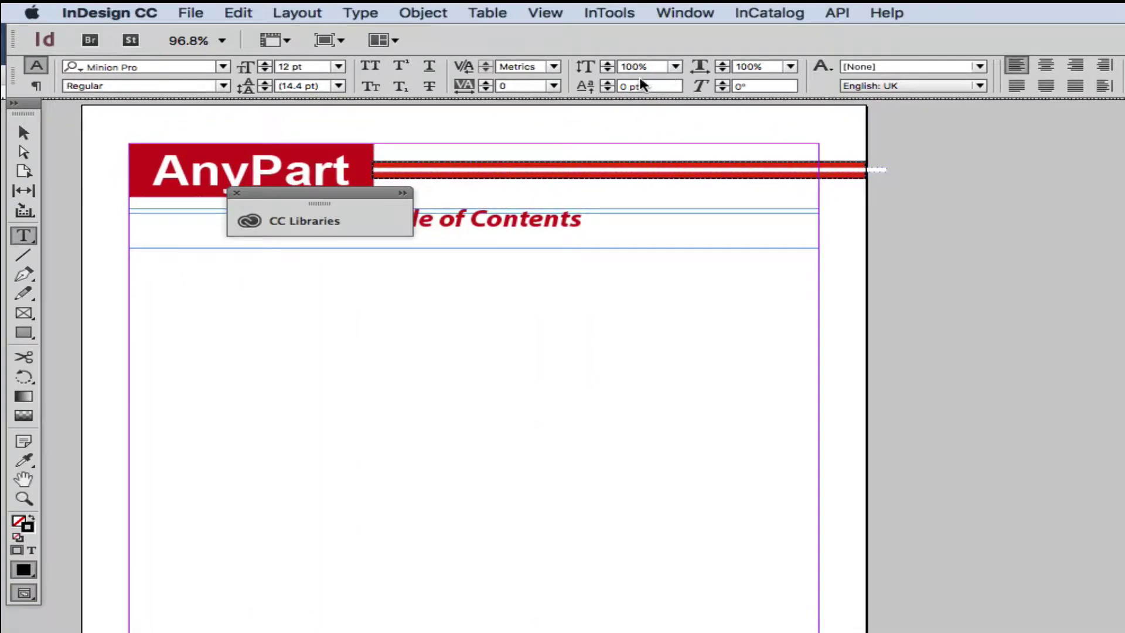
- Close the CC Libraries panel and place the text cursor on the blank page after the Table of Contents
left_click(237, 193)
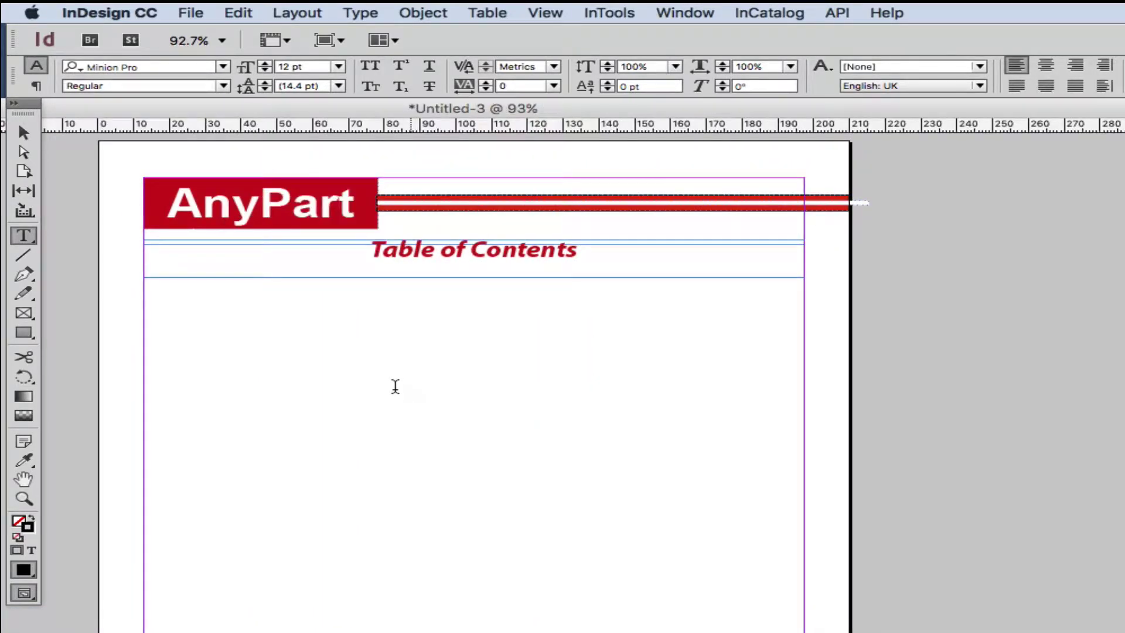
left_click(387, 385)
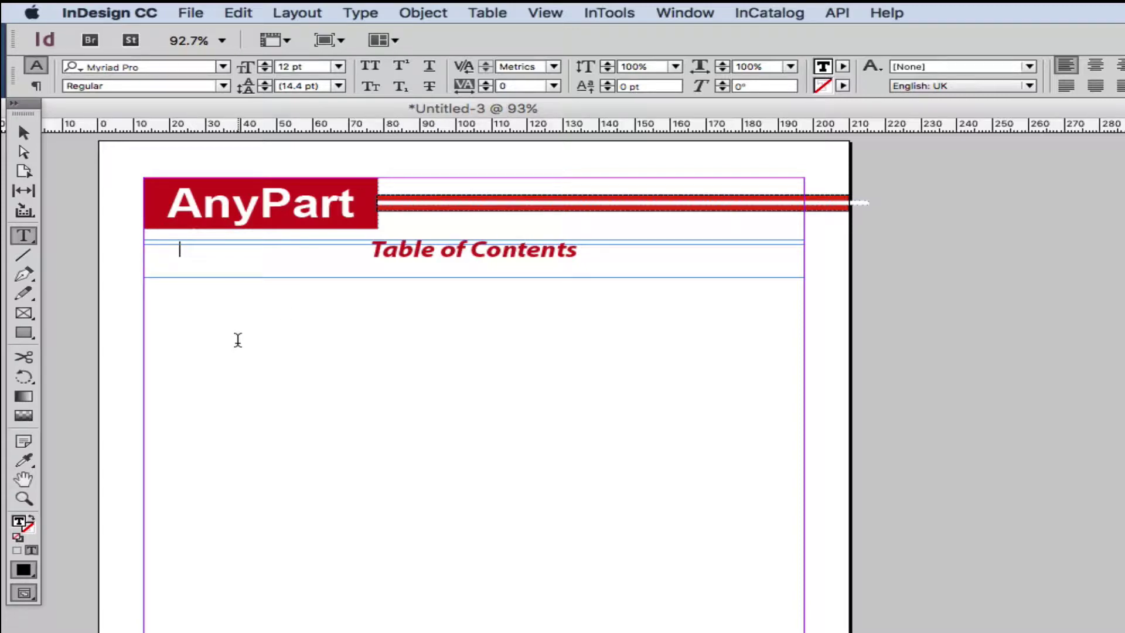
scroll(454, 295, "down", 5)
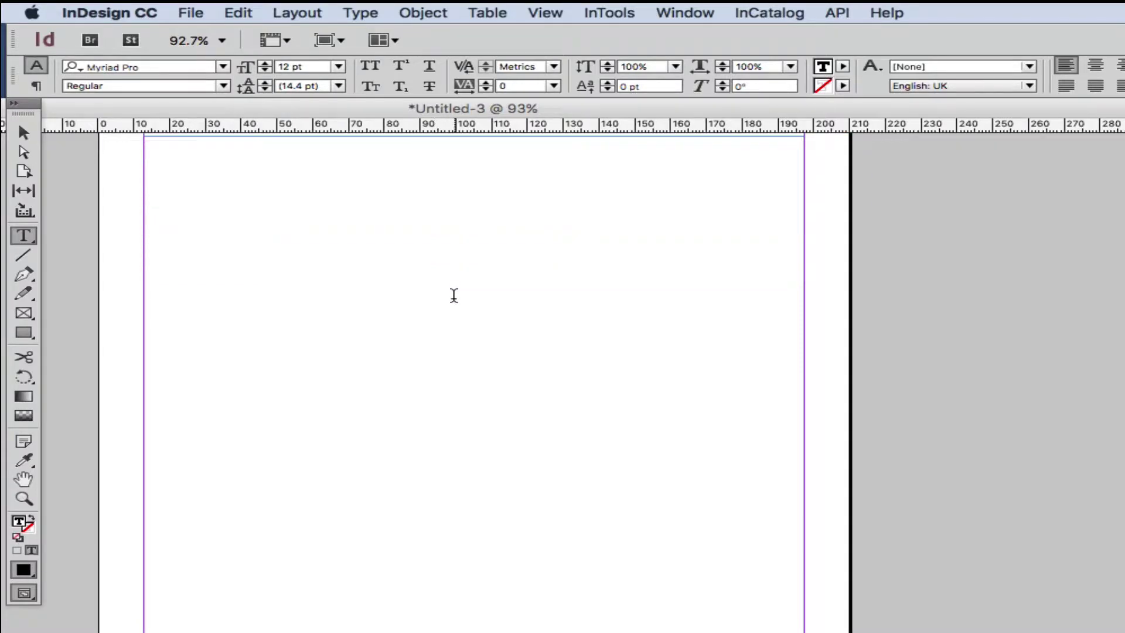
scroll(455, 295, "down", 8)
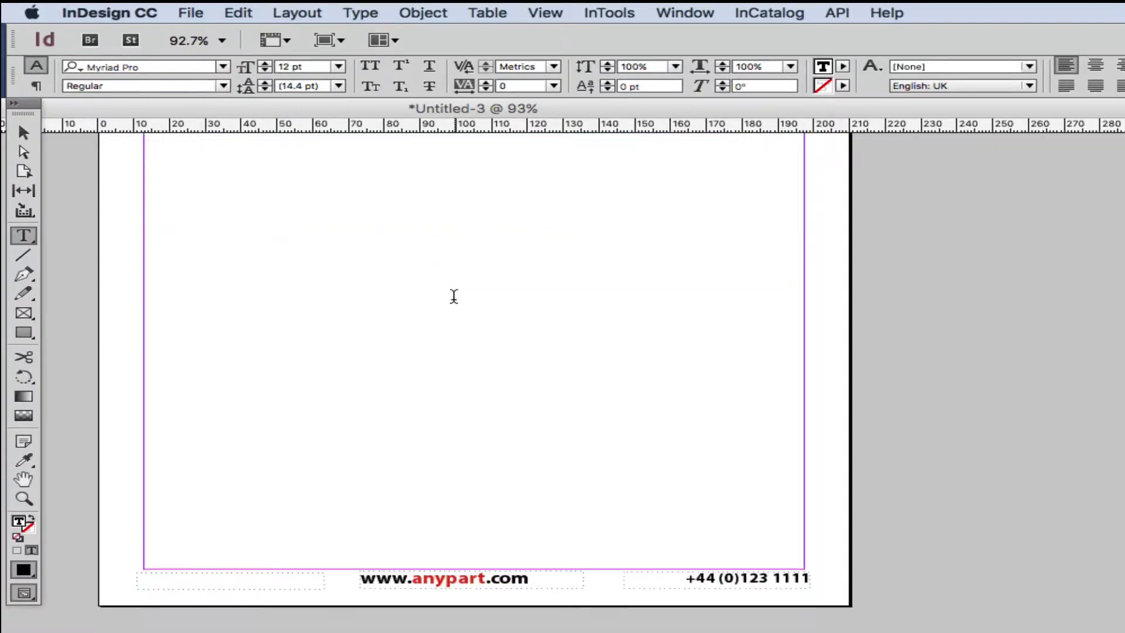
scroll(453, 298, "down", 8)
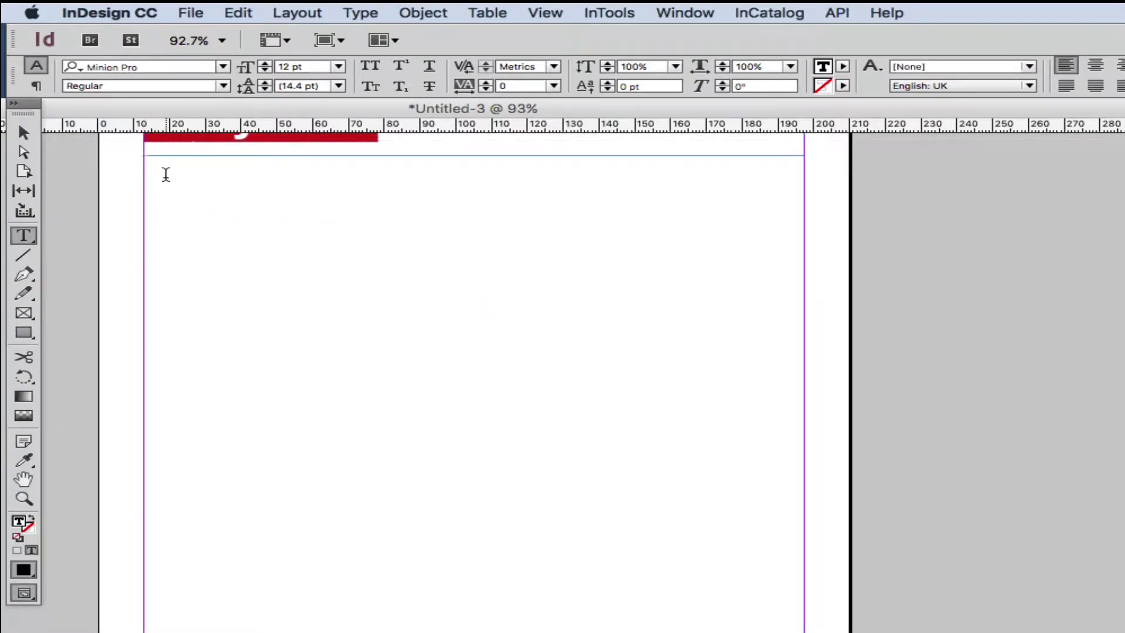
- Import All_categories.XTG from the Data Exports folder on the Desktop into the text frame using Import Text with Xtags
left_click(192, 13)
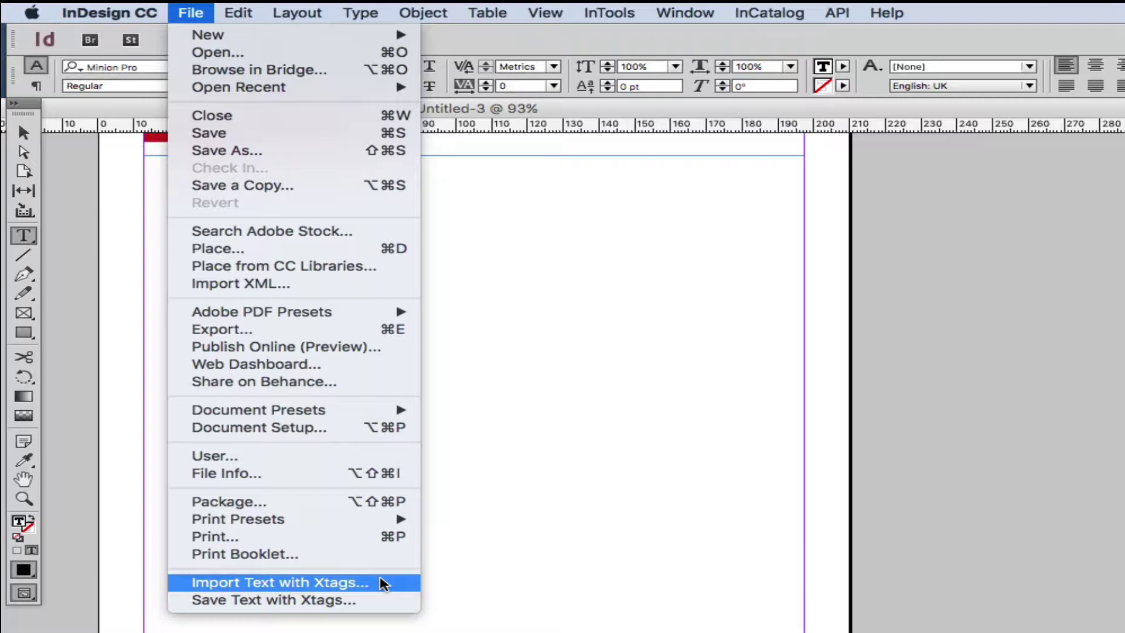
left_click(384, 583)
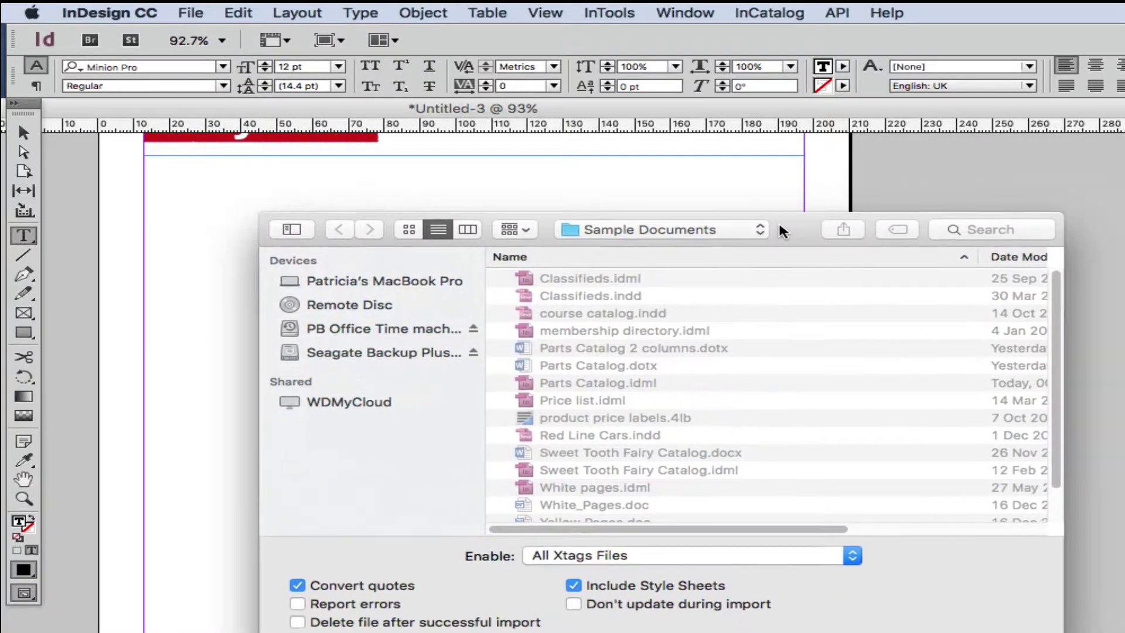
left_click(638, 239)
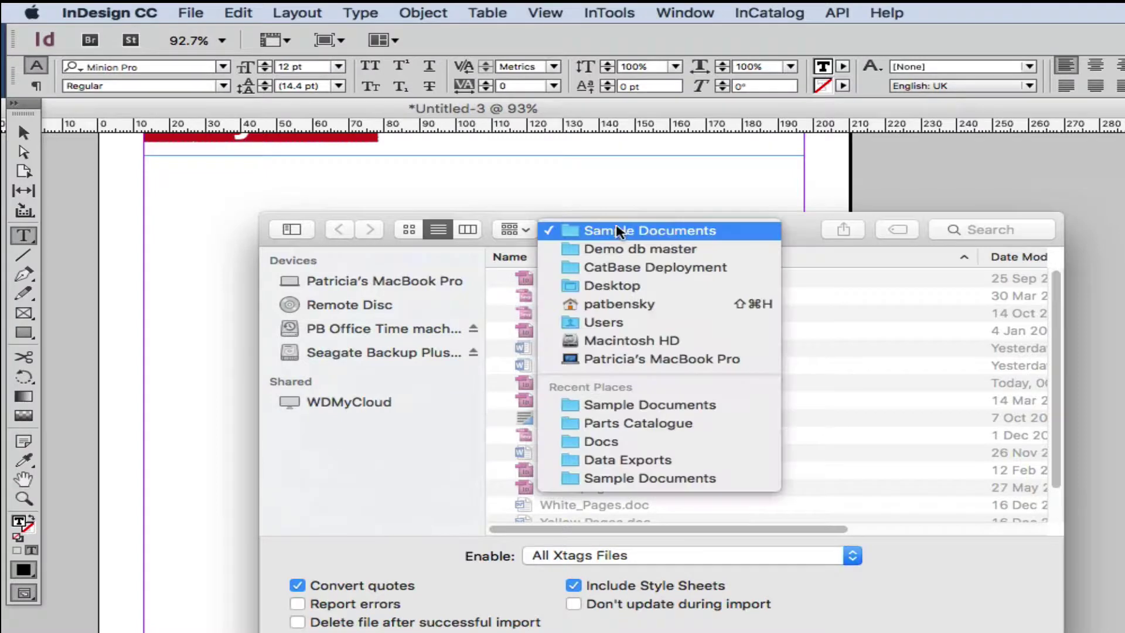
left_click(644, 285)
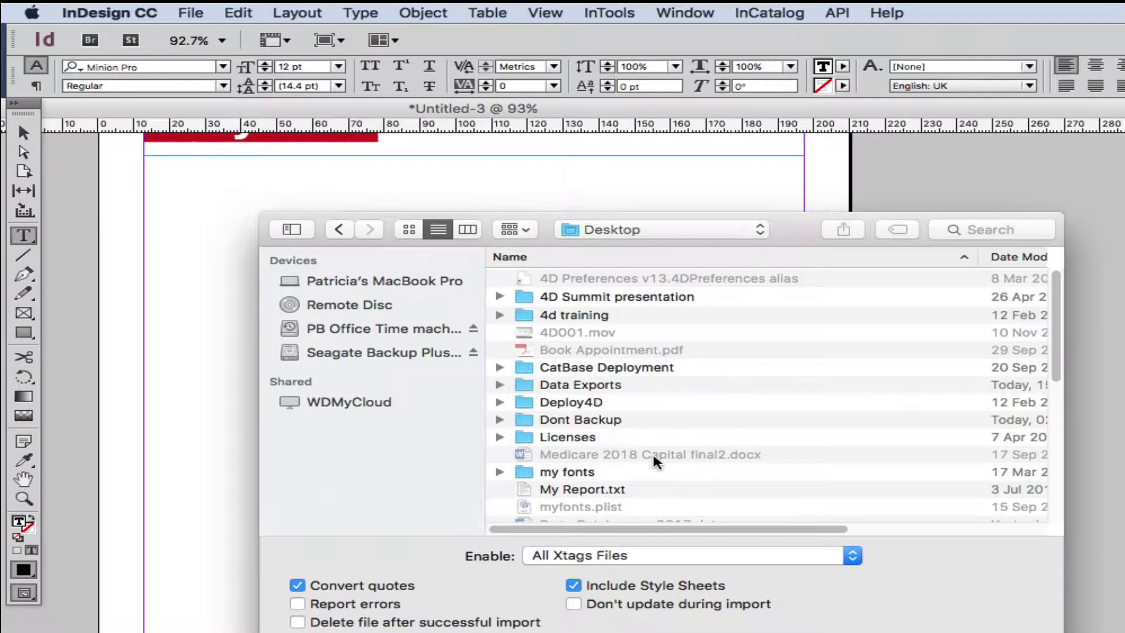
double_click(564, 383)
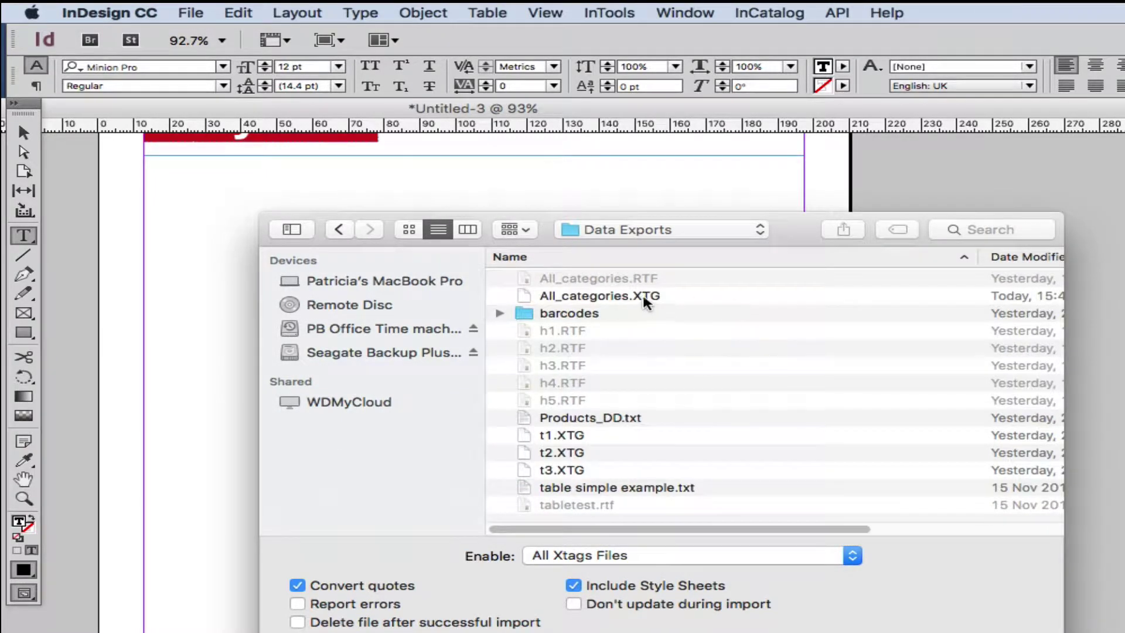
left_click(551, 297)
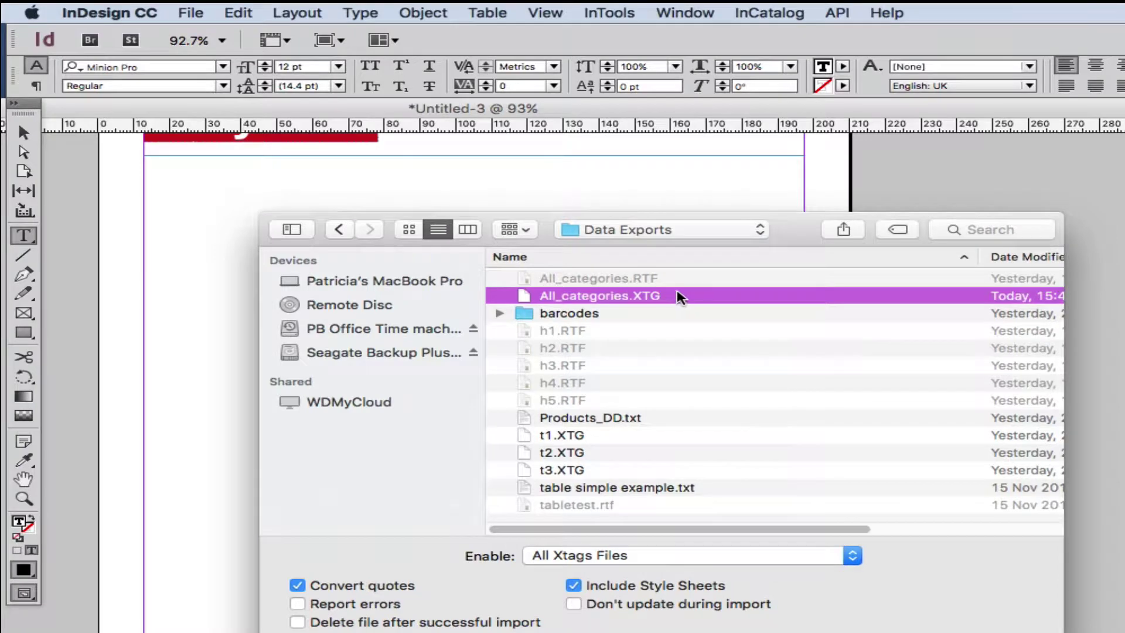
double_click(525, 297)
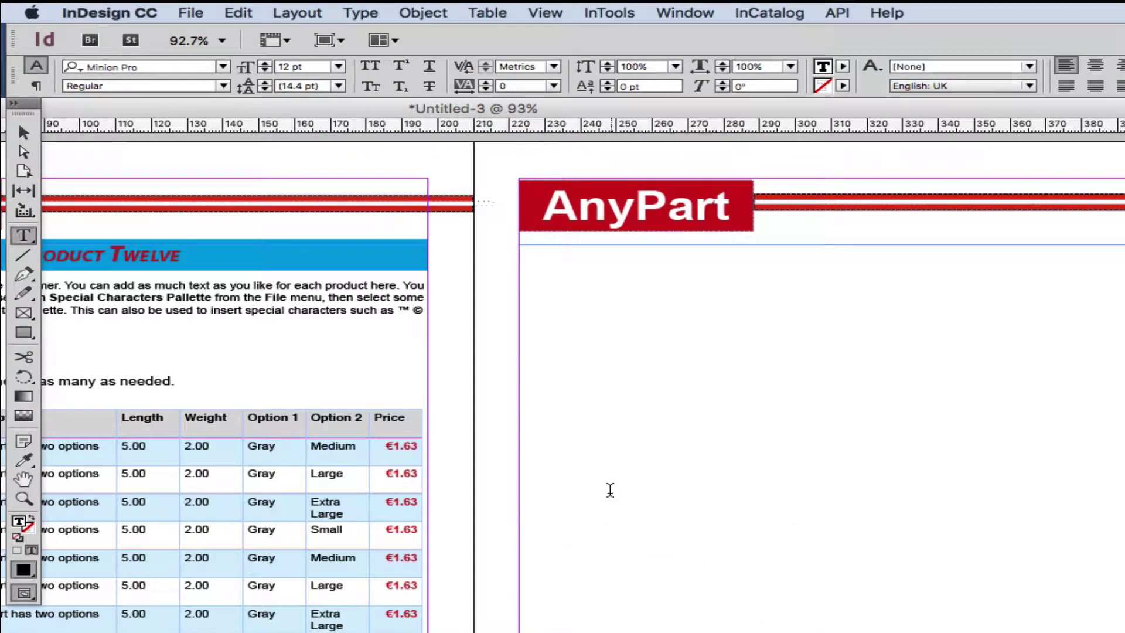
- Examine the imported Product Twelve and Product Nine entries, including their descriptions, bullet points, pictures and option tables
left_click(257, 372)
left_click_drag(257, 377, 700, 305)
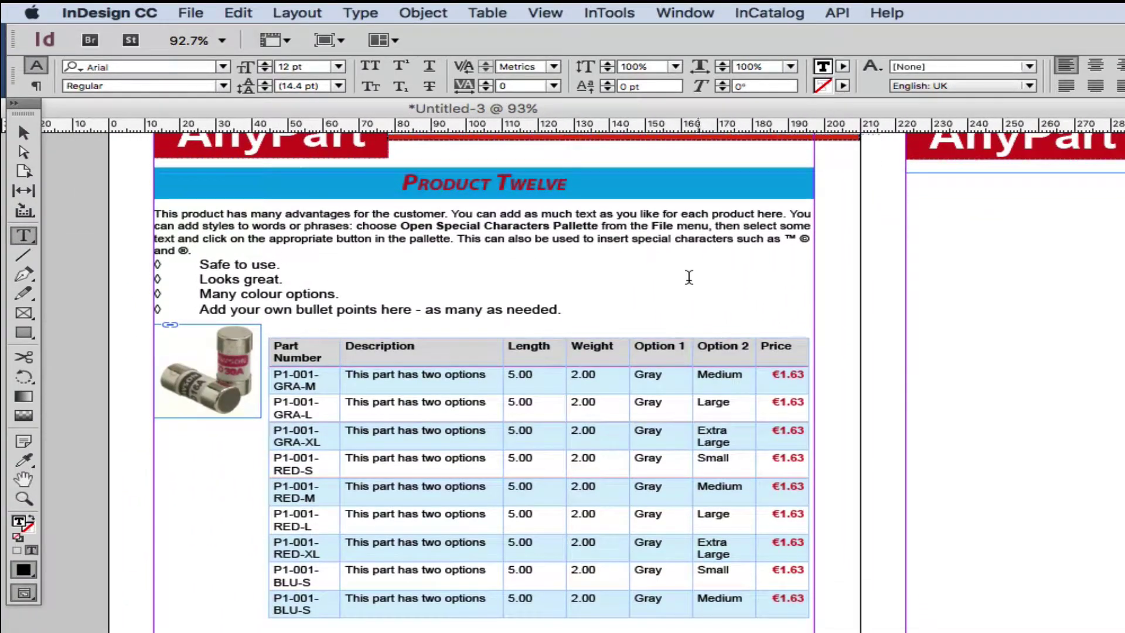
left_click(587, 184)
triple_click(389, 226)
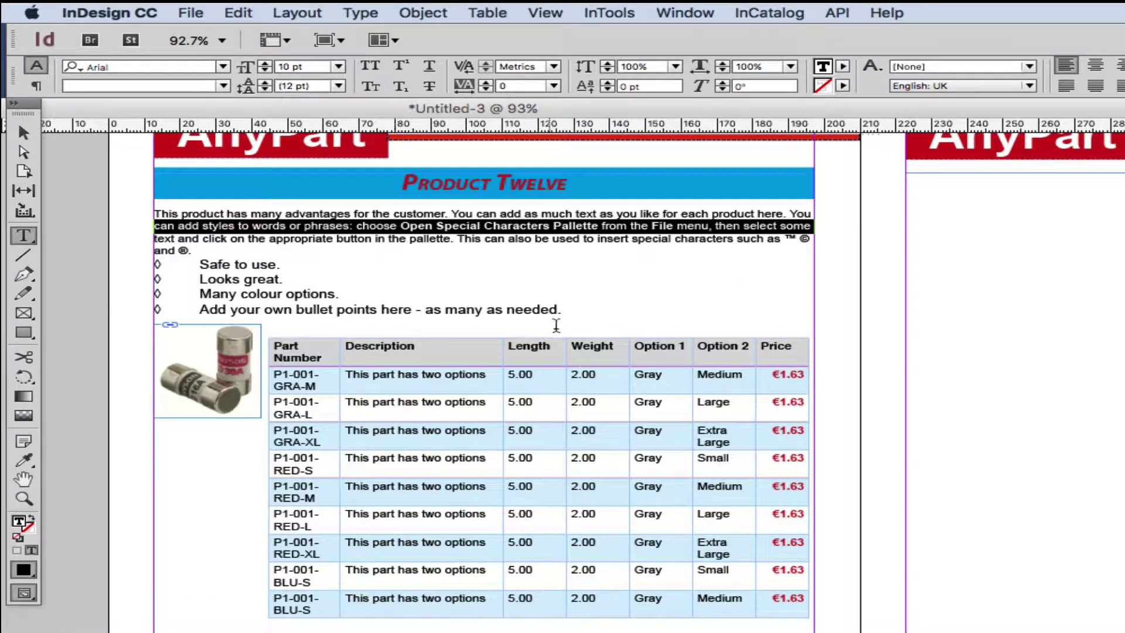
left_click(588, 315)
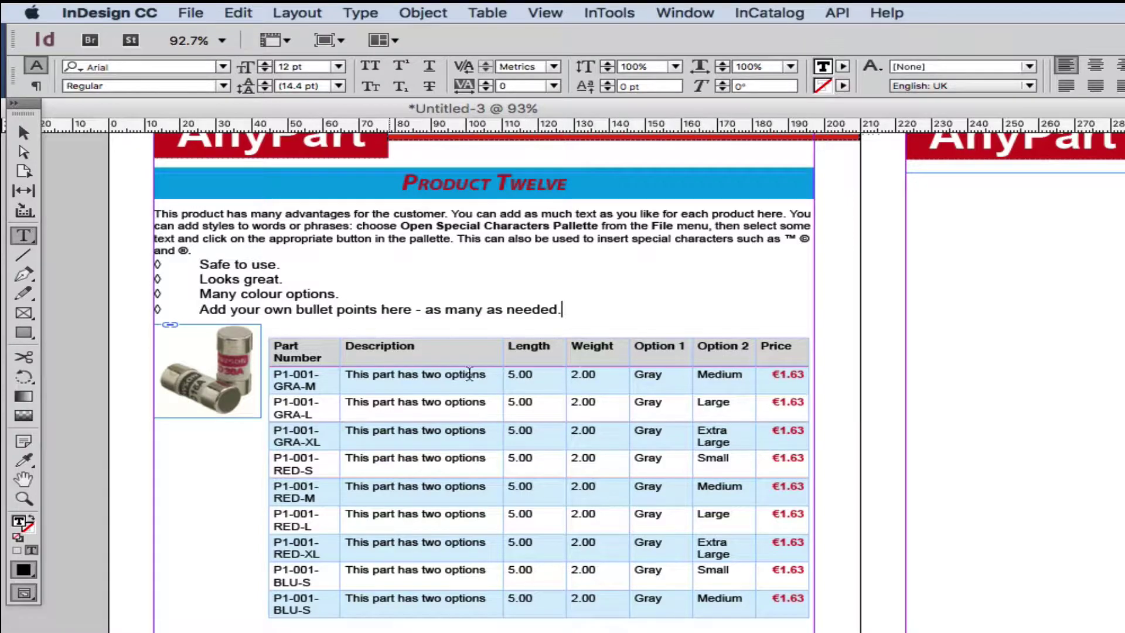
scroll(644, 302, "up", 10)
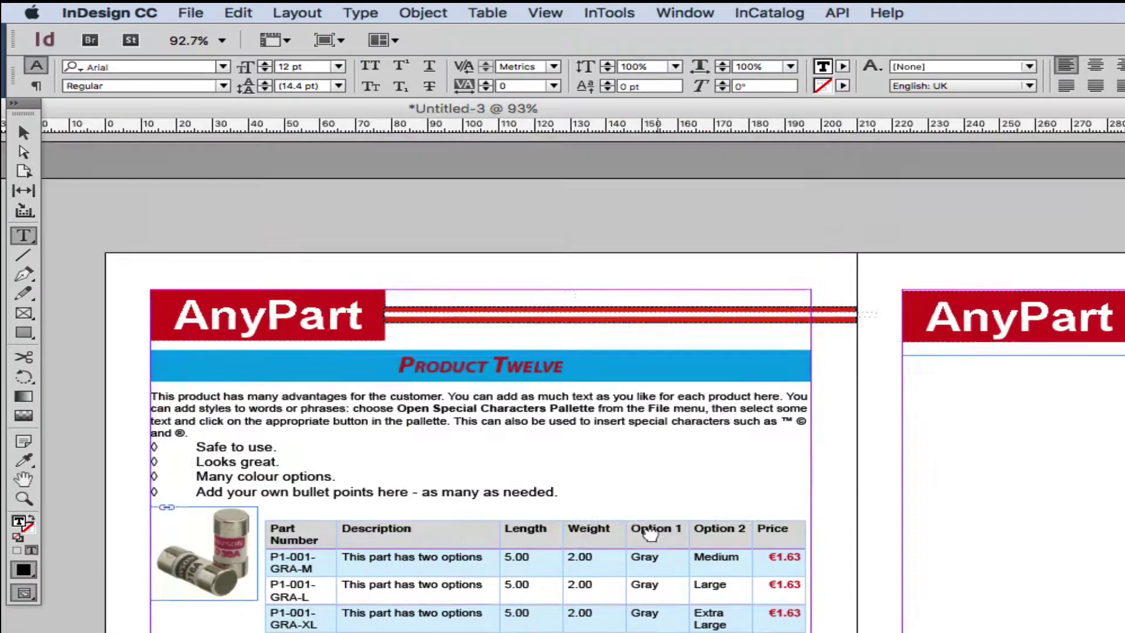
scroll(692, 551, "up", 5)
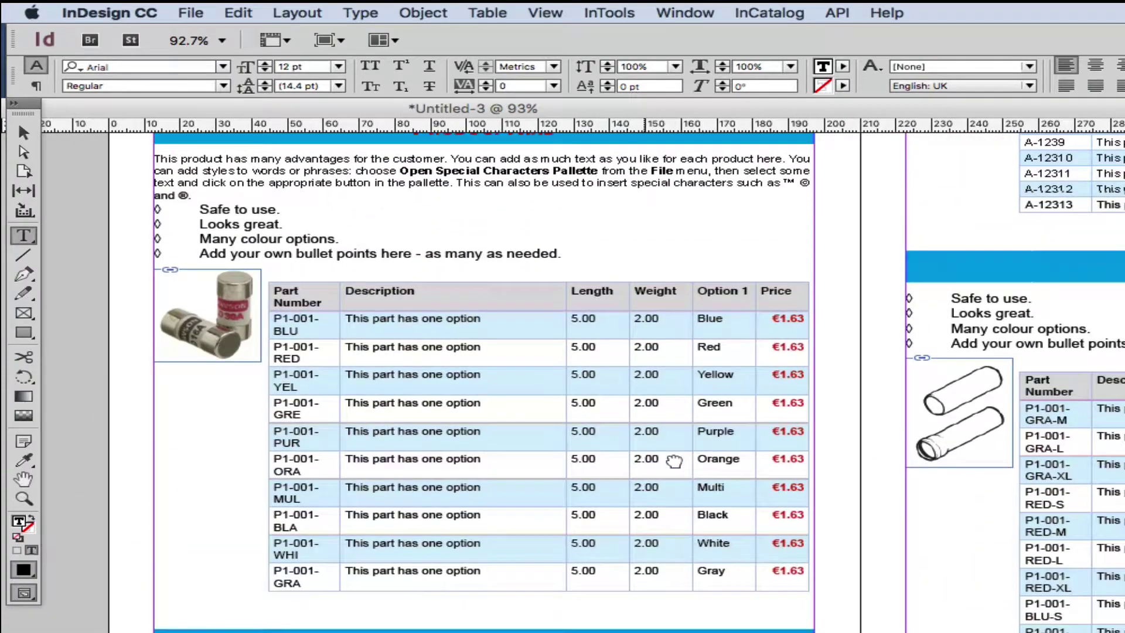
scroll(674, 461, "up", 2)
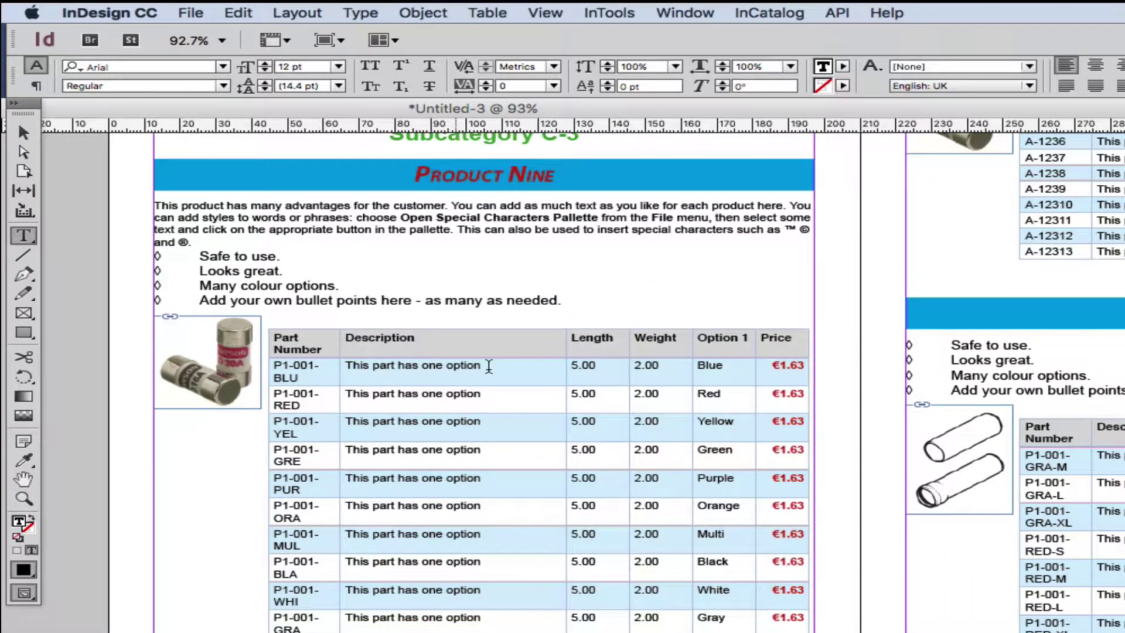
left_click(731, 365)
scroll(725, 399, "up", 10)
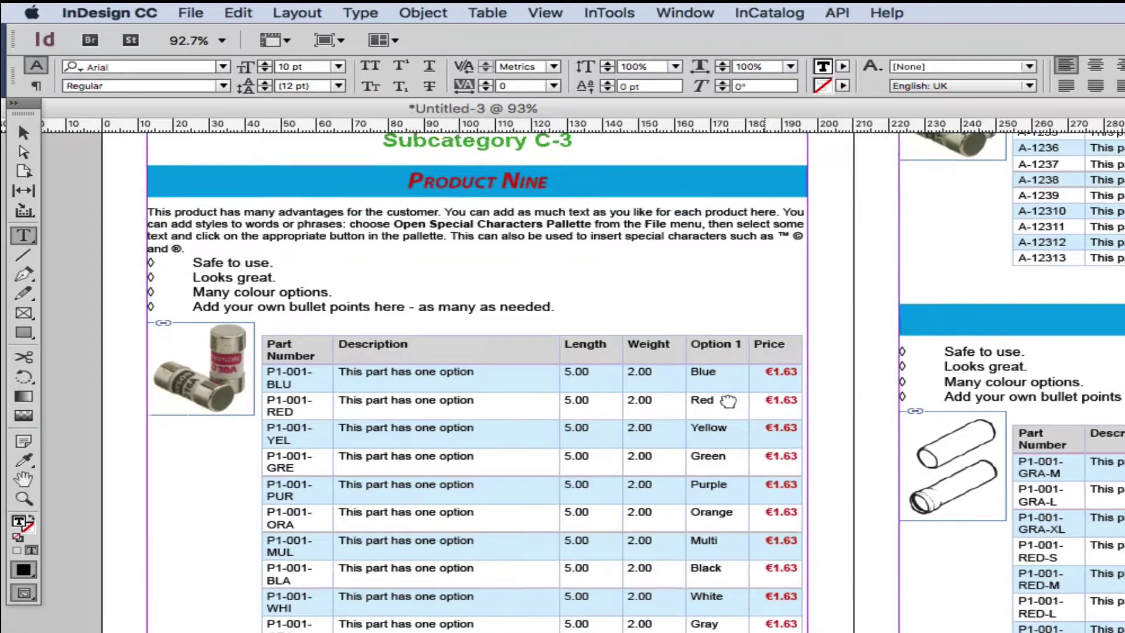
- Examine the page break between pages 24 and 25 around the Subcategory C-2 heading and the products next to it
scroll(502, 409, "up", 2)
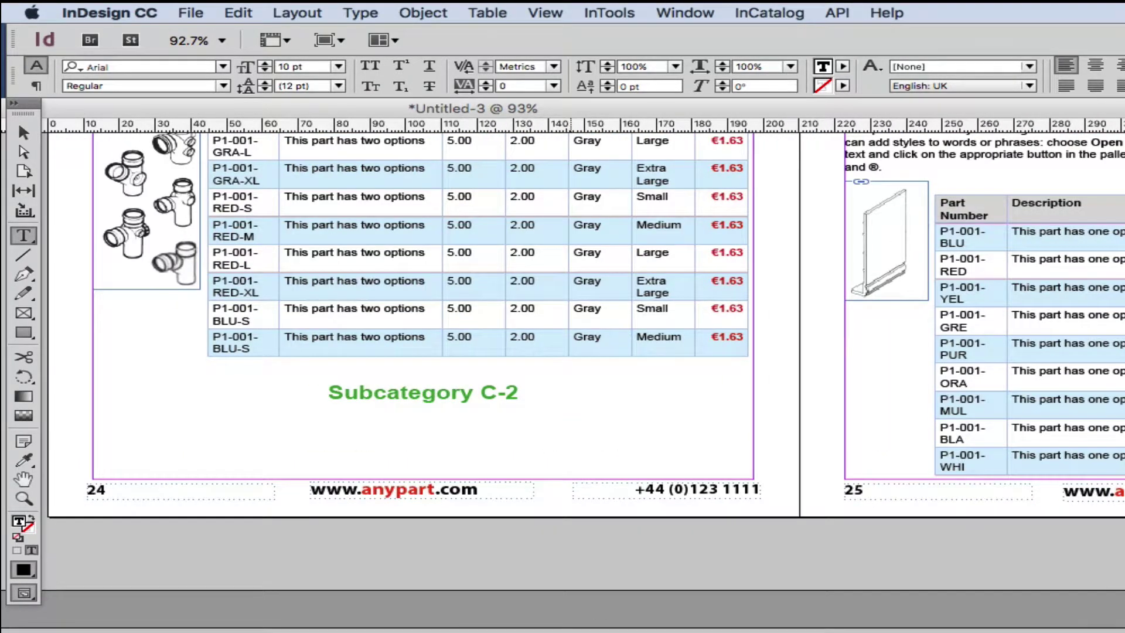
scroll(527, 535, "up", 4)
scroll(662, 504, "right", 6)
scroll(861, 473, "down", 2)
scroll(862, 472, "right", 3)
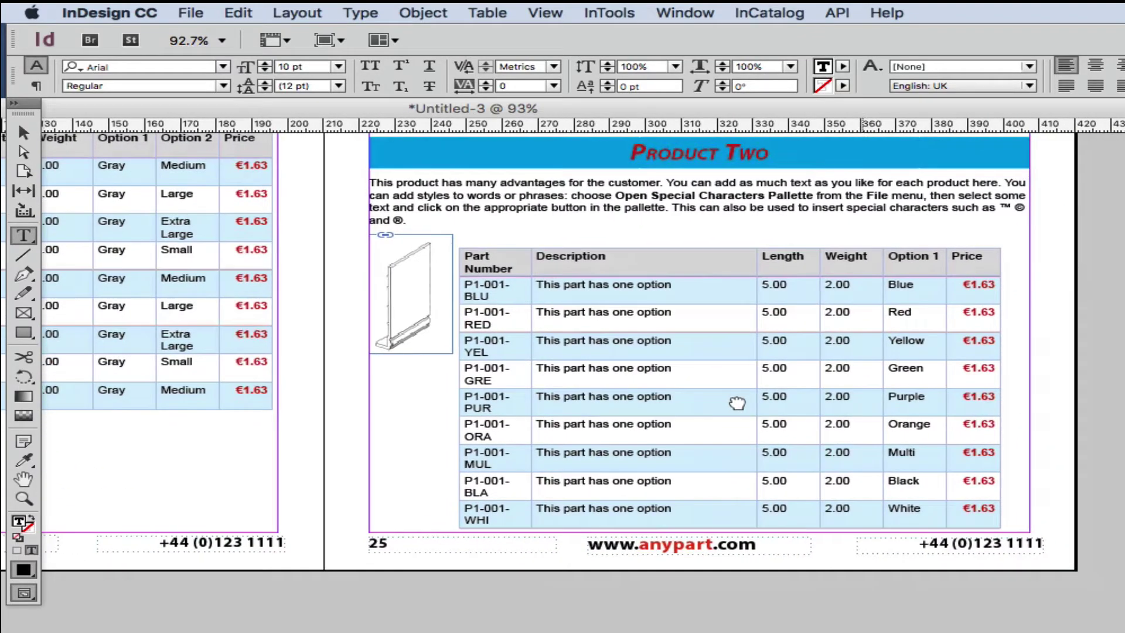
scroll(736, 396, "up", 1)
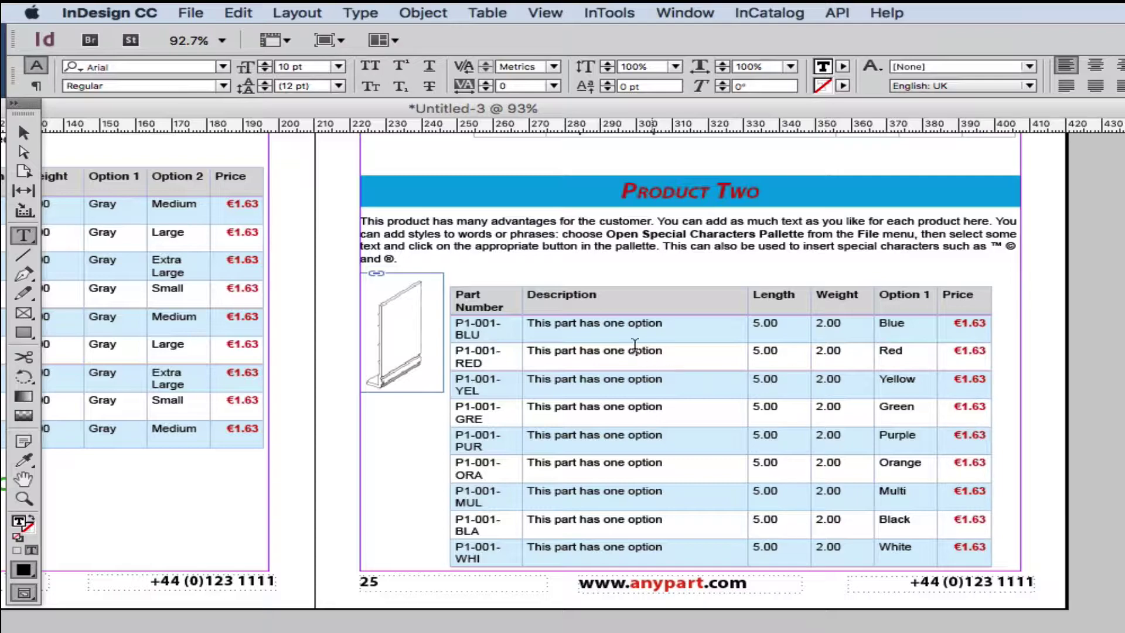
scroll(586, 320, "left", 5)
scroll(527, 305, "up", 2)
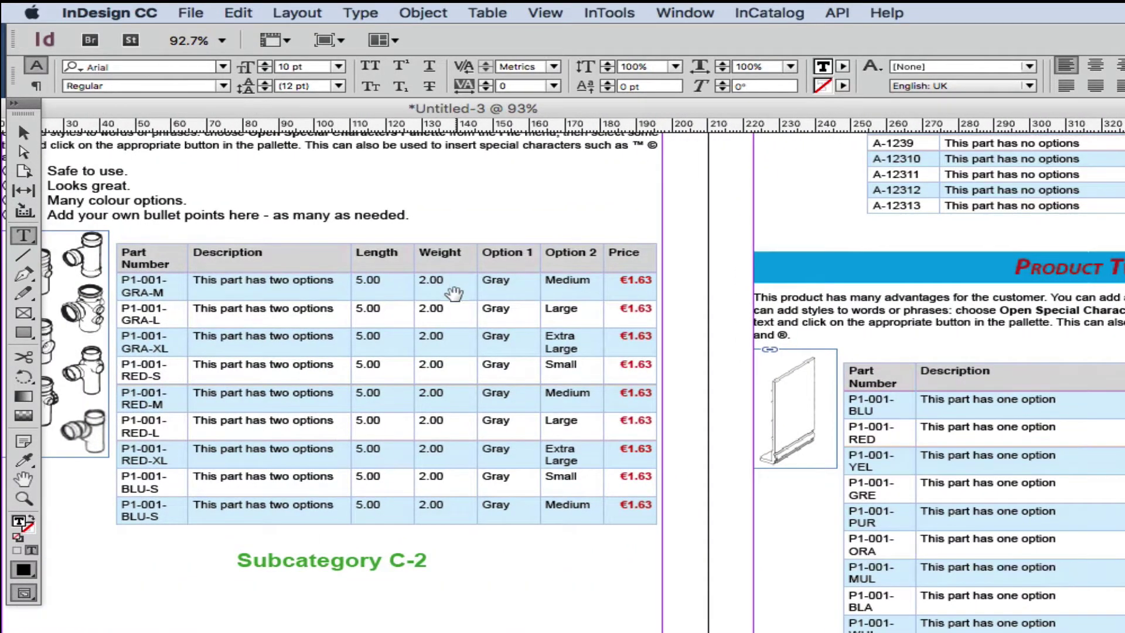
scroll(454, 293, "up", 3)
scroll(454, 293, "left", 3)
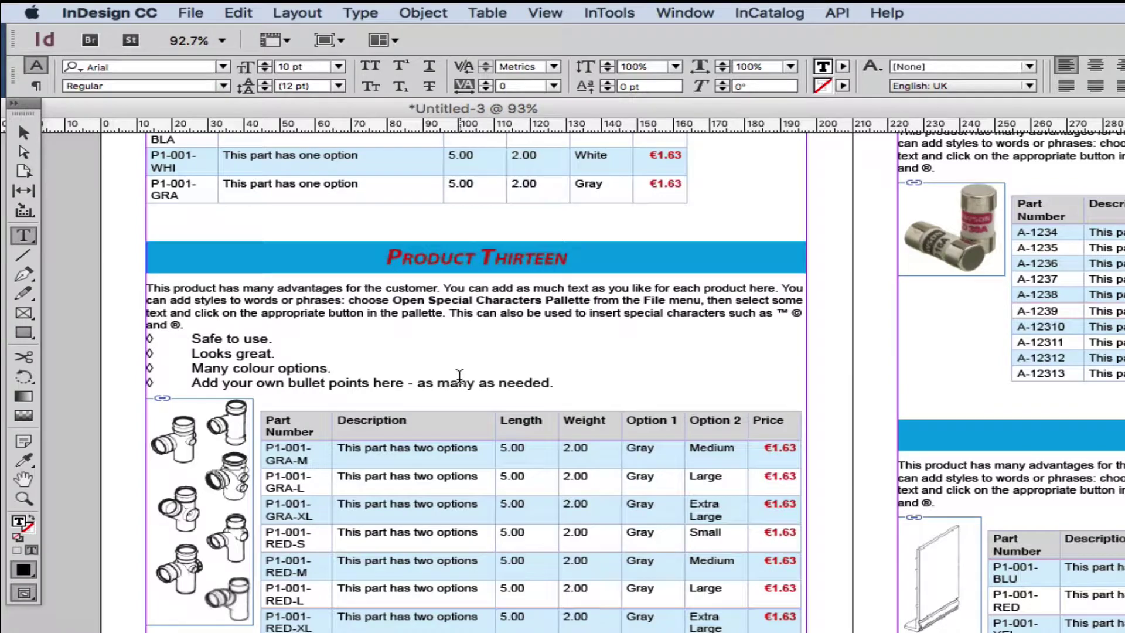
scroll(458, 374, "right", 5)
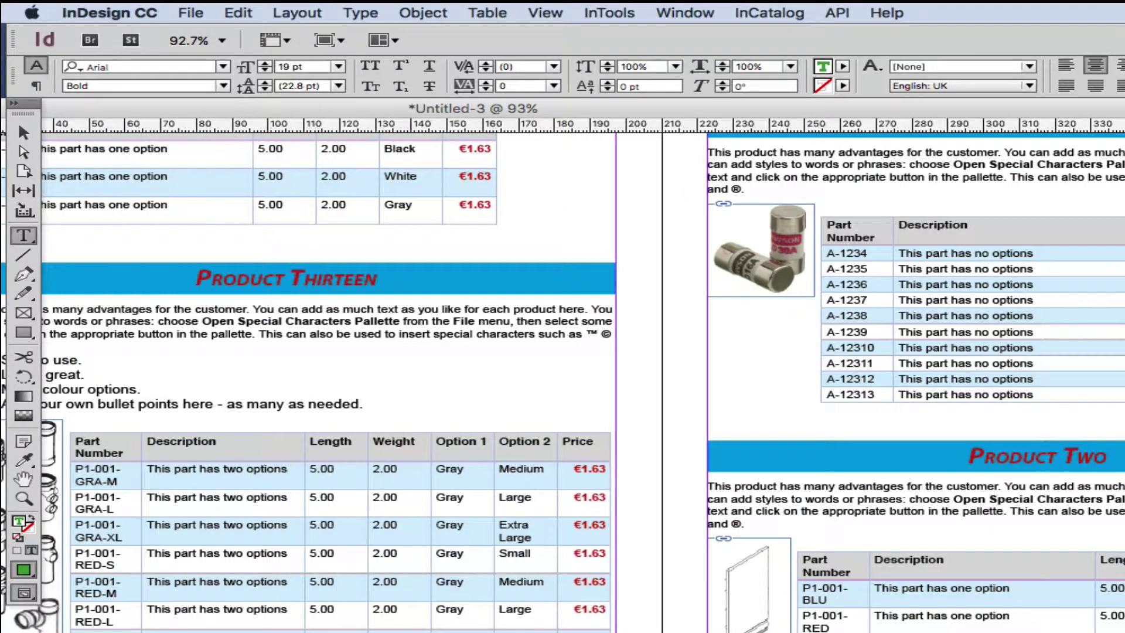
scroll(483, 313, "right", 10)
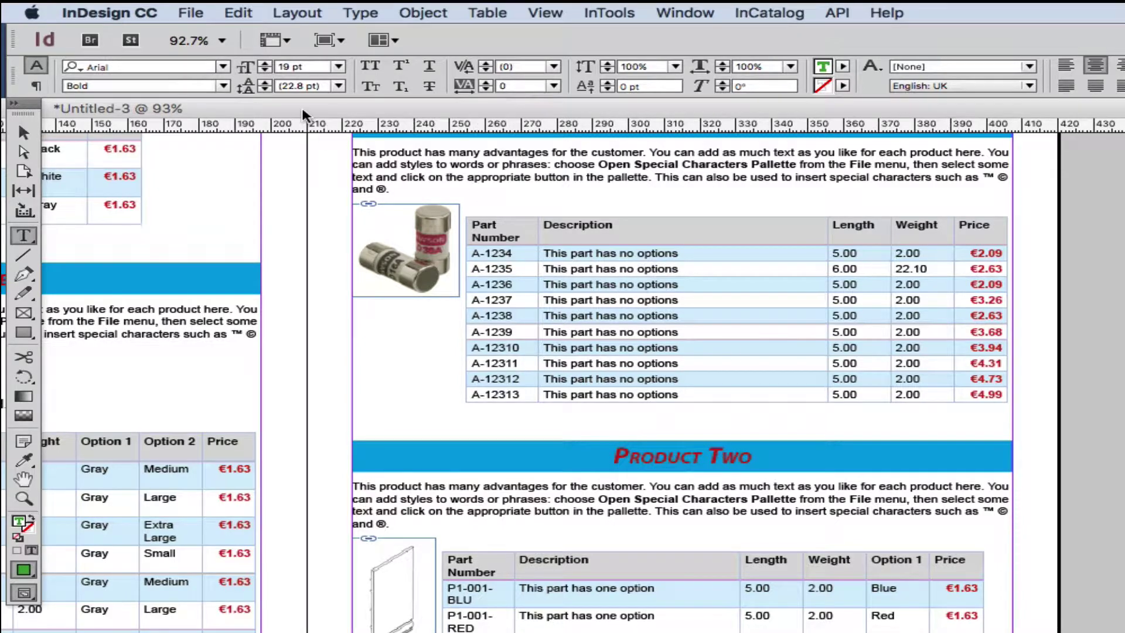
- Reposition the document window to show the Subcategory C-2 heading on page 24 and display the Paragraph Styles panel beside it
left_click_drag(304, 113, 754, 115)
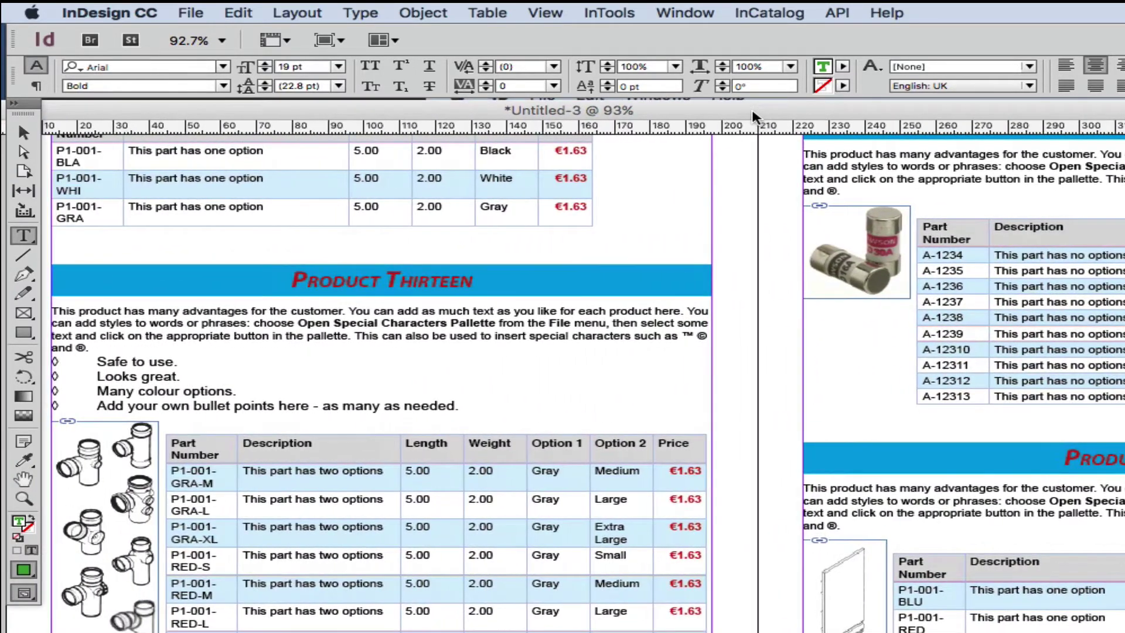
scroll(535, 369, "down", 3)
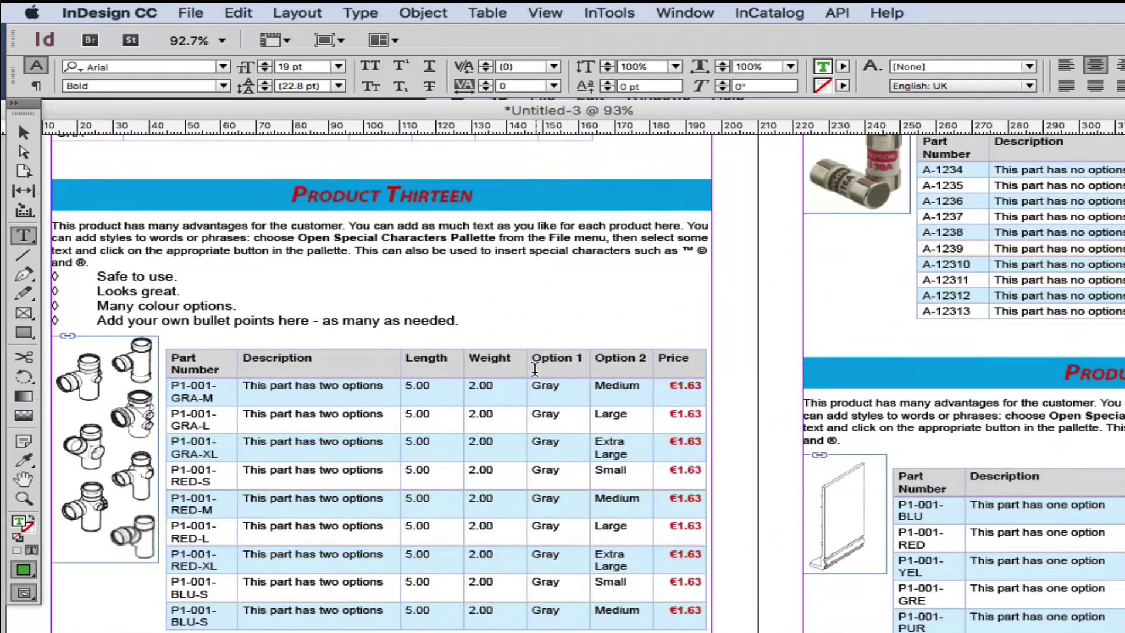
scroll(534, 369, "down", 4)
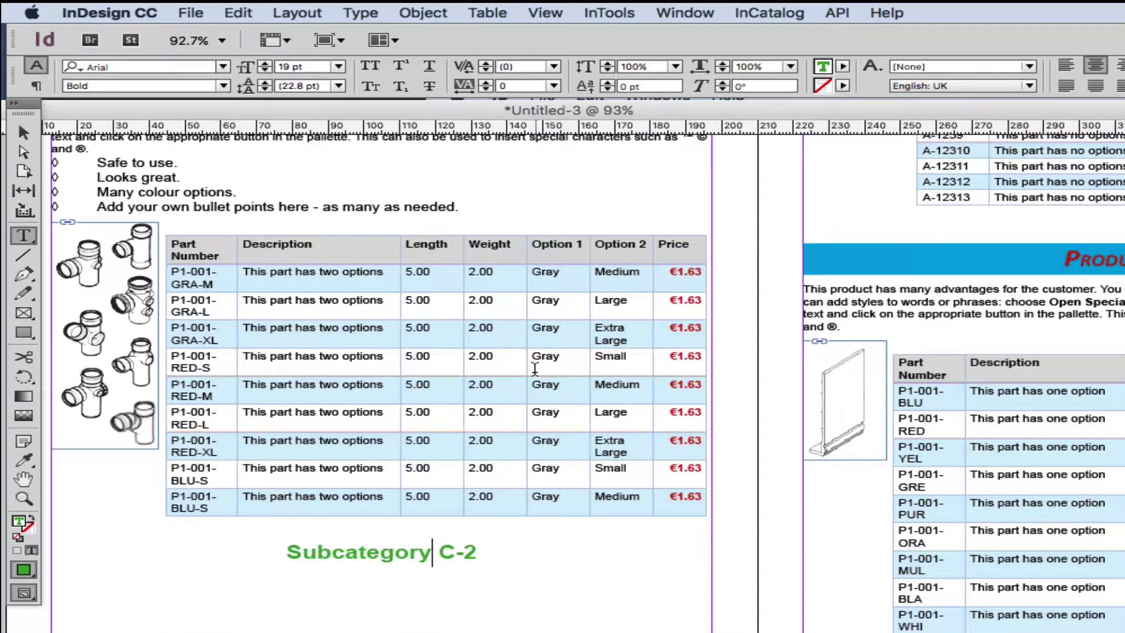
scroll(534, 369, "down", 1)
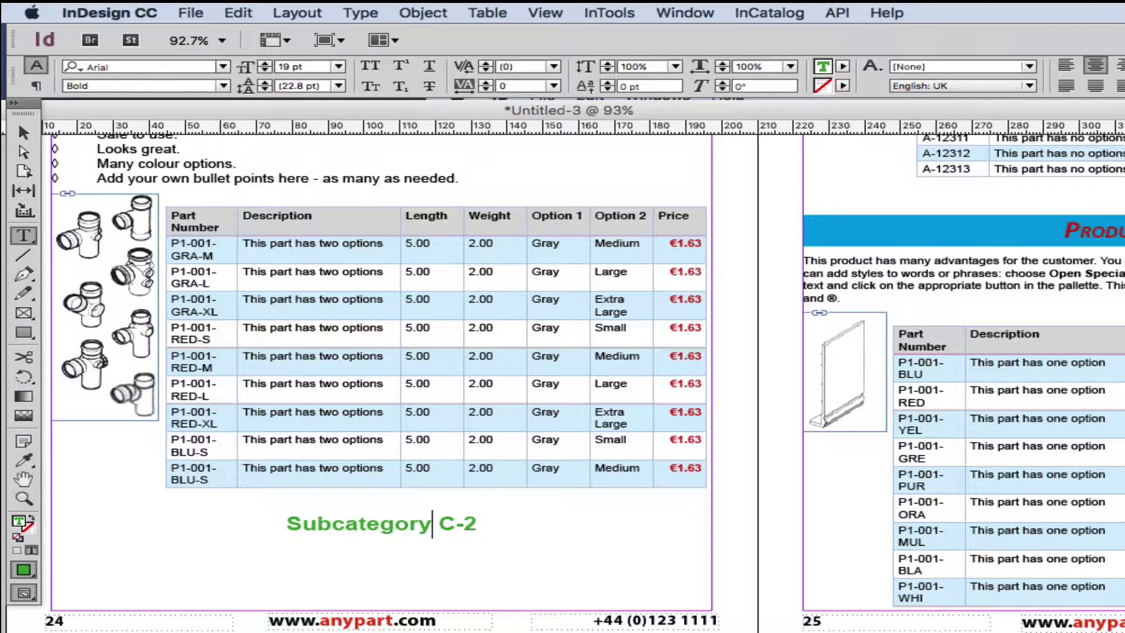
mouse_move(1119, 340)
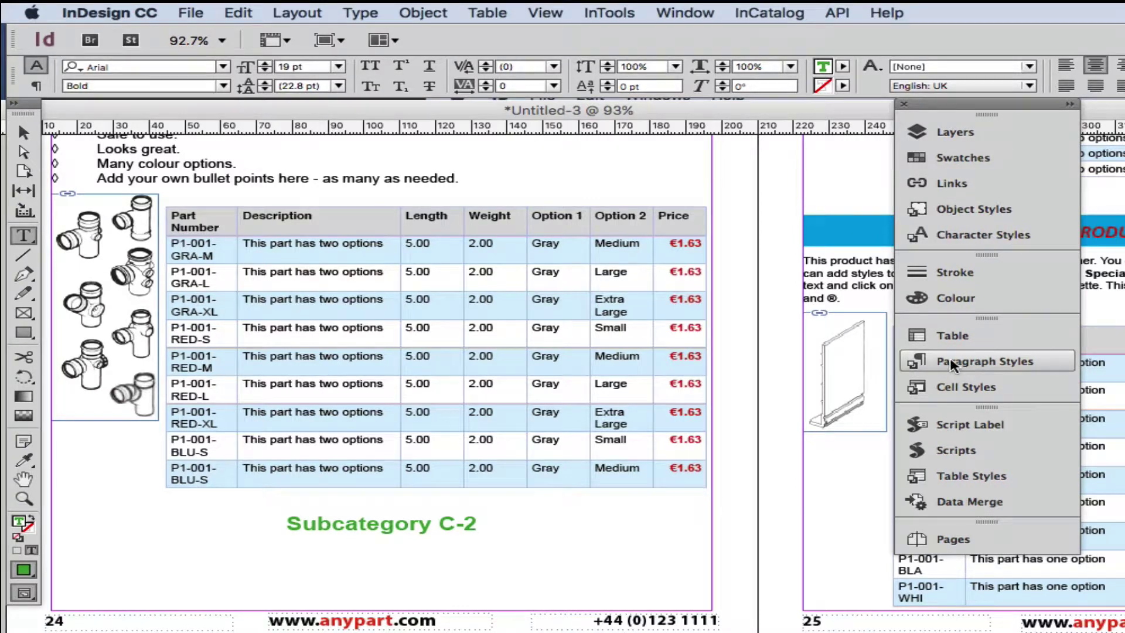
left_click(905, 363)
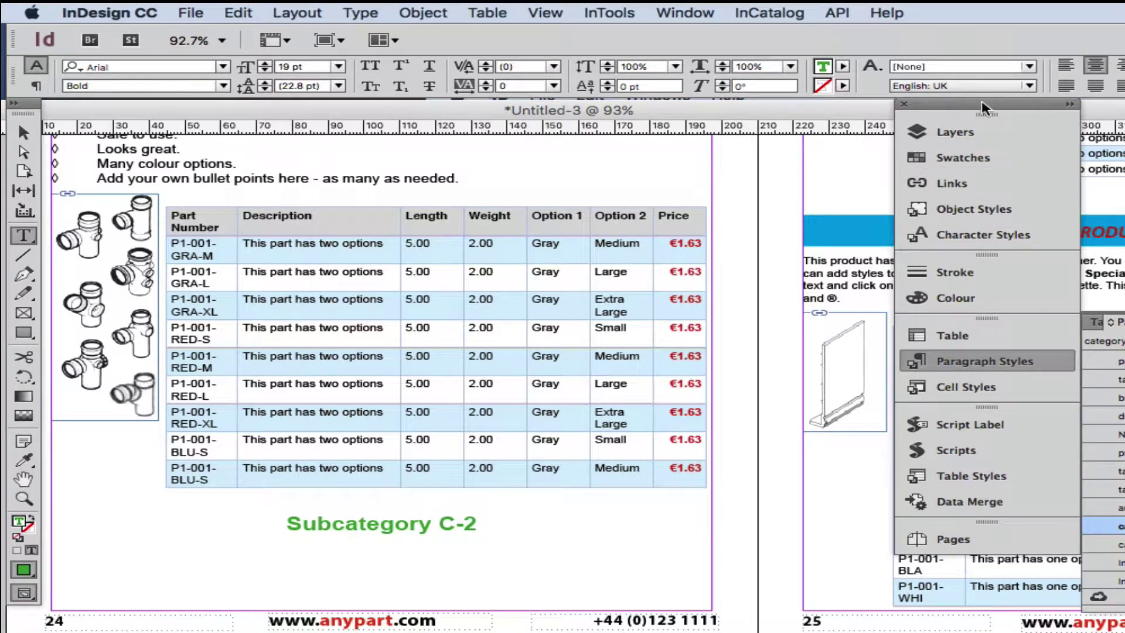
left_click_drag(987, 113, 837, 113)
left_click(862, 358)
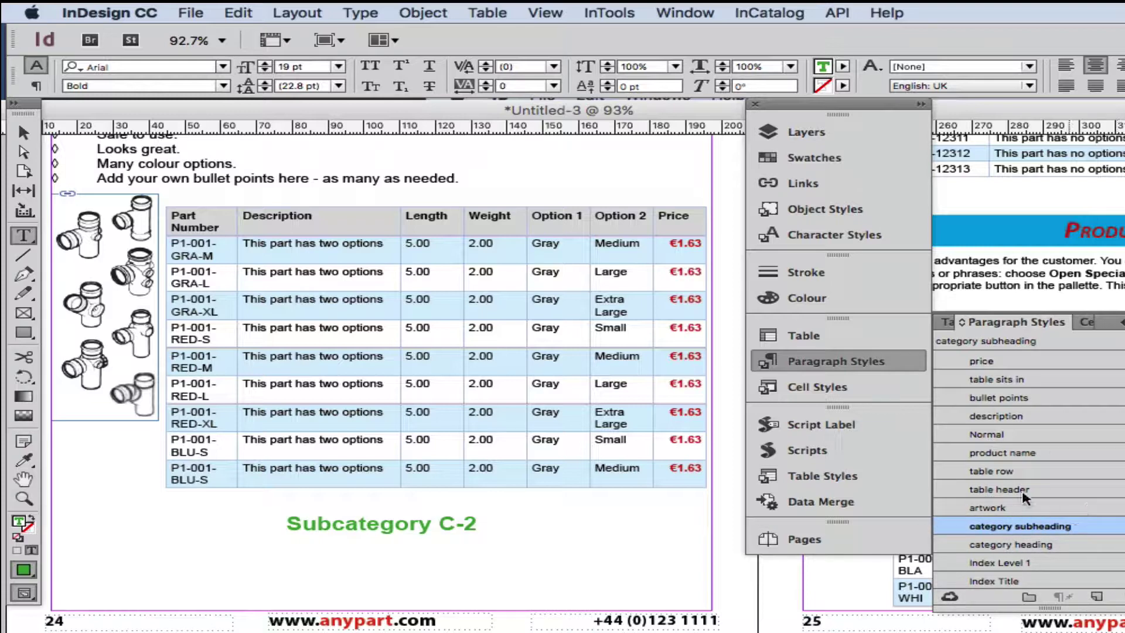
- Edit the category subheading paragraph style so that Keep with Next is 1 line, and check the bottom of page 24
left_click(989, 522)
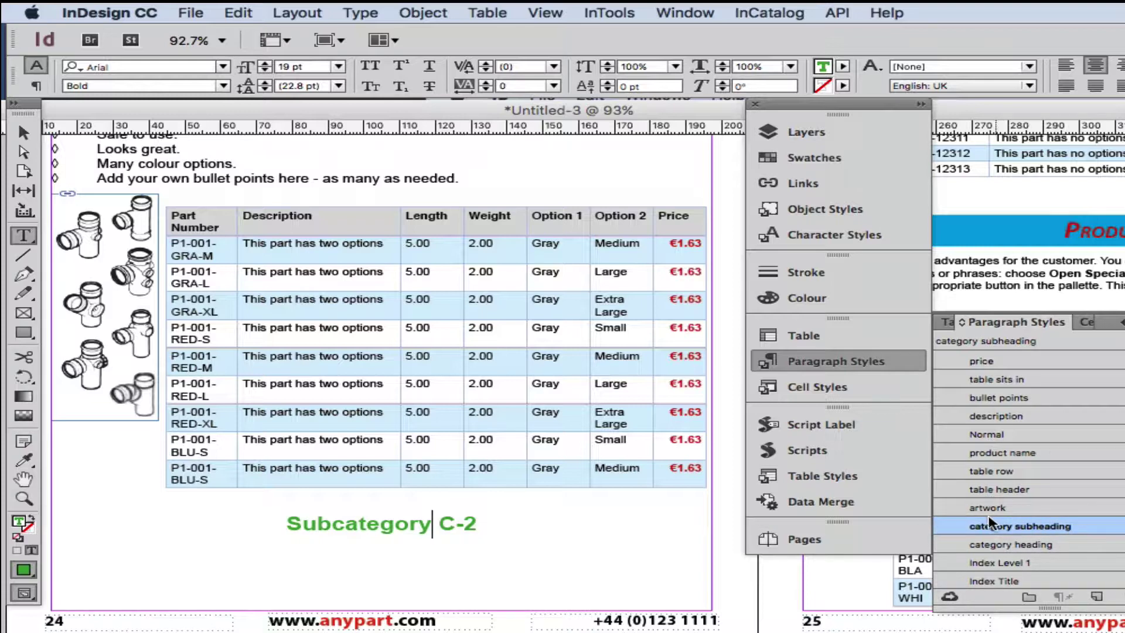
right_click(1077, 529)
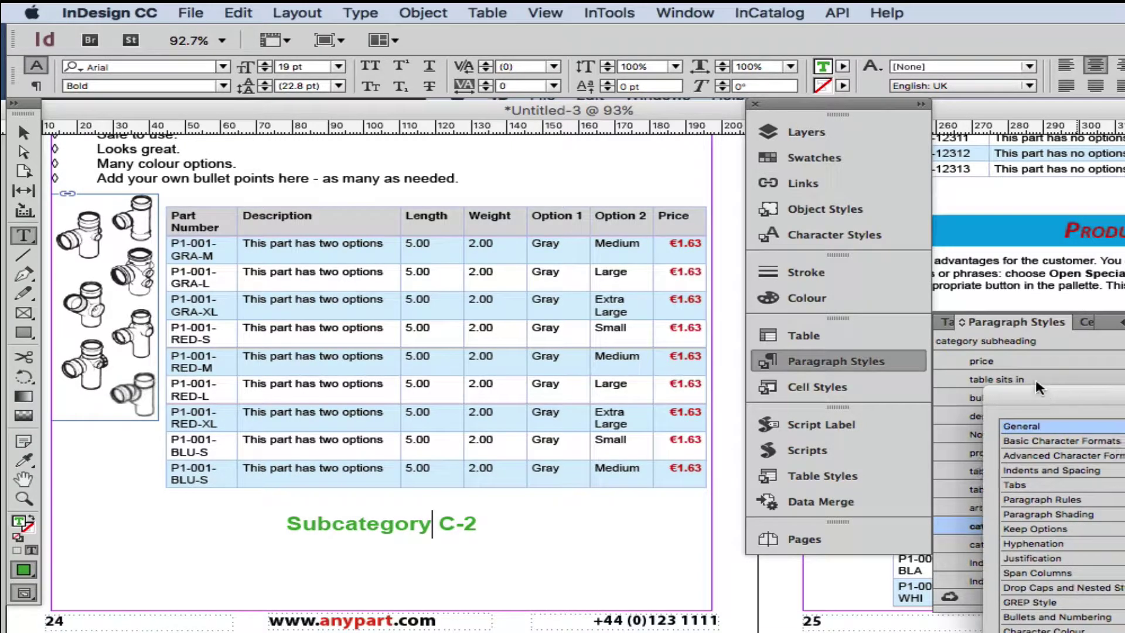
left_click(1034, 377)
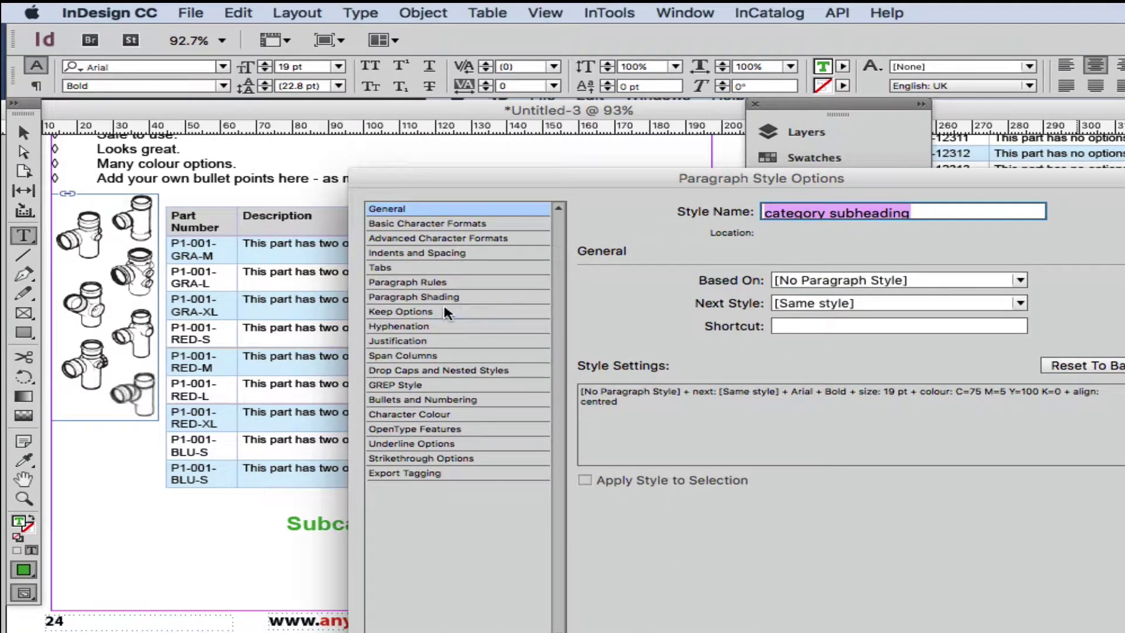
left_click(445, 312)
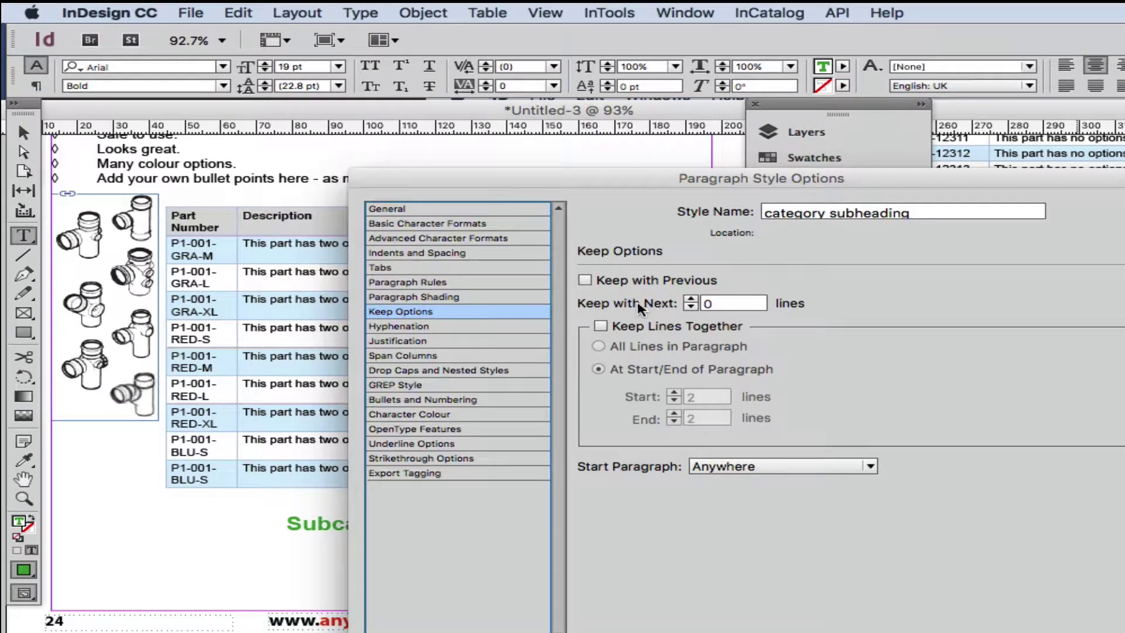
left_click(690, 299)
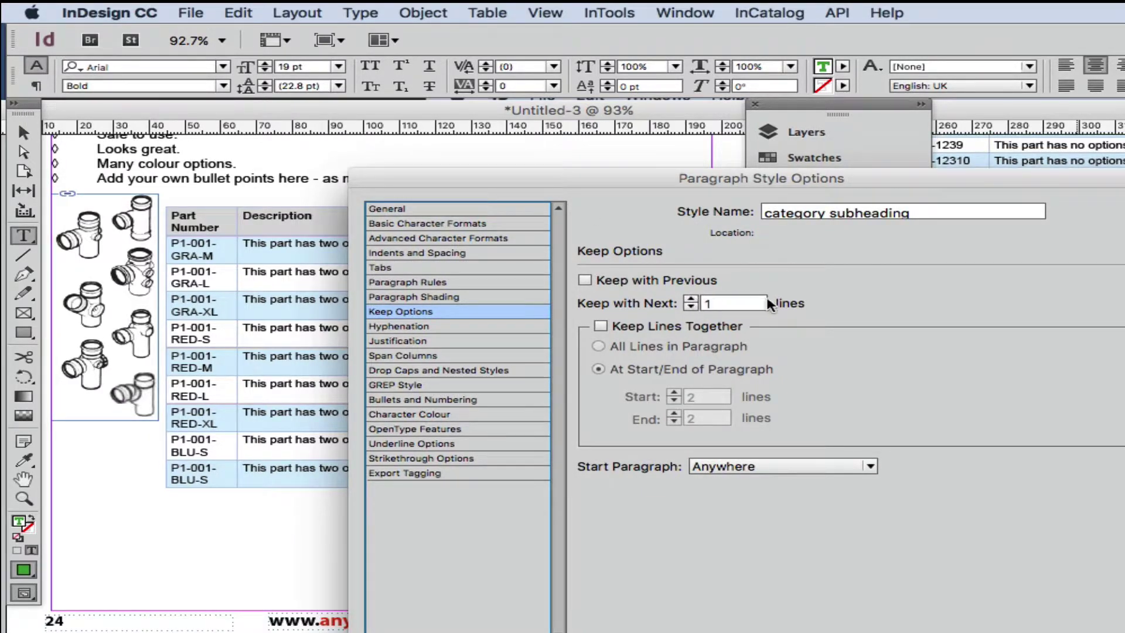
key("Return")
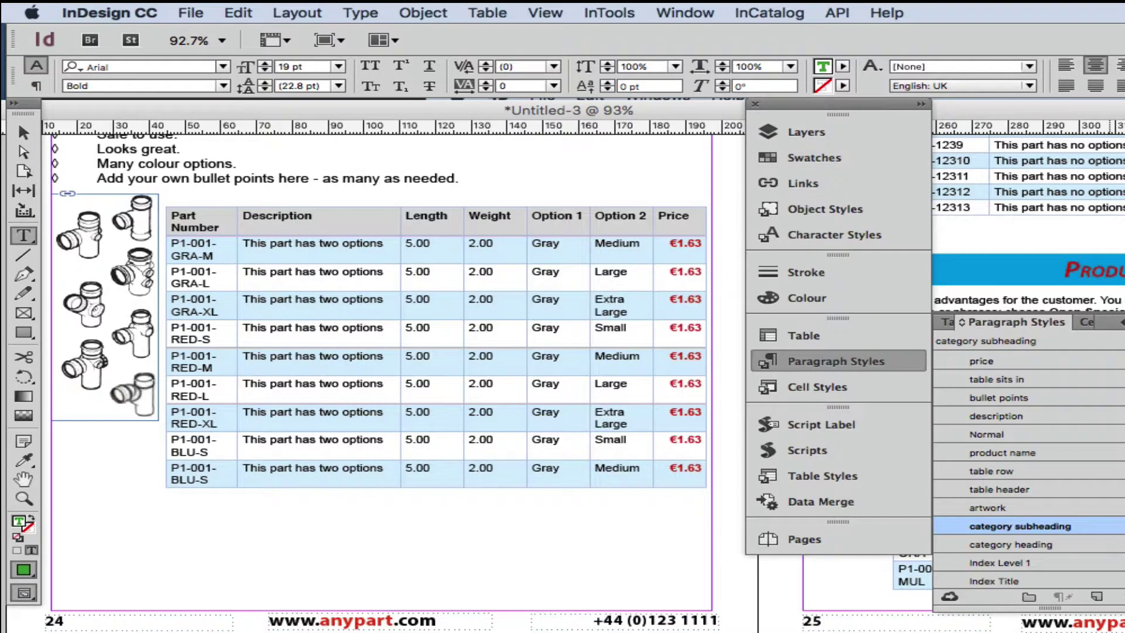
left_click(584, 551)
scroll(542, 463, "up", 5)
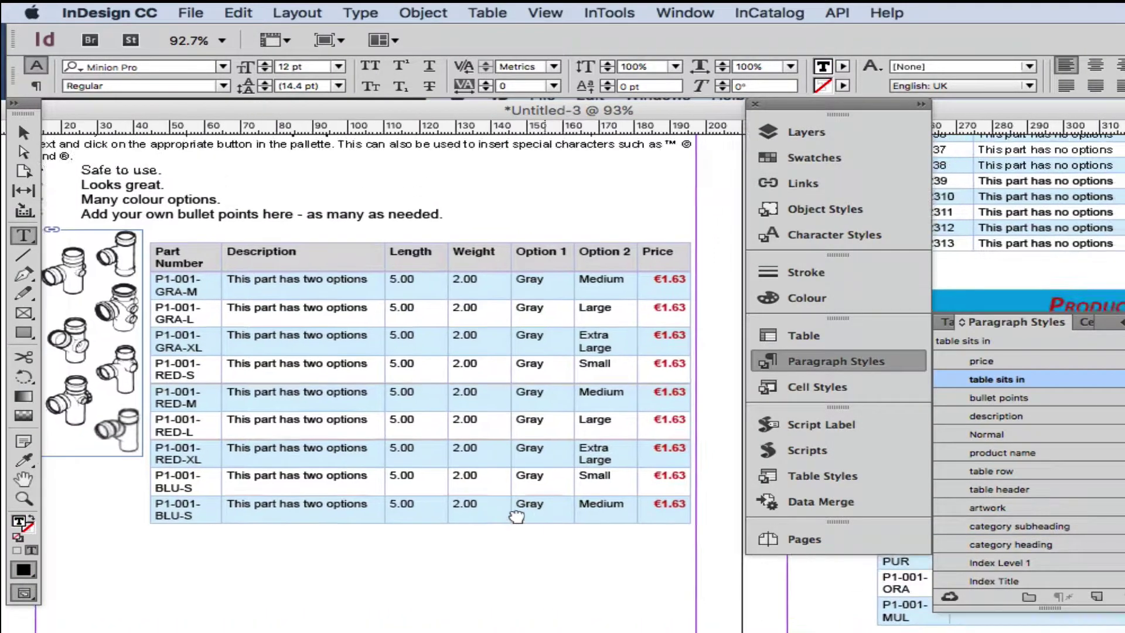
- Place the text cursor in the Subcategory C-2 heading above Product Five and display the Paragraph Styles panel beside it
scroll(497, 445, "up", 5)
scroll(497, 445, "right", 4)
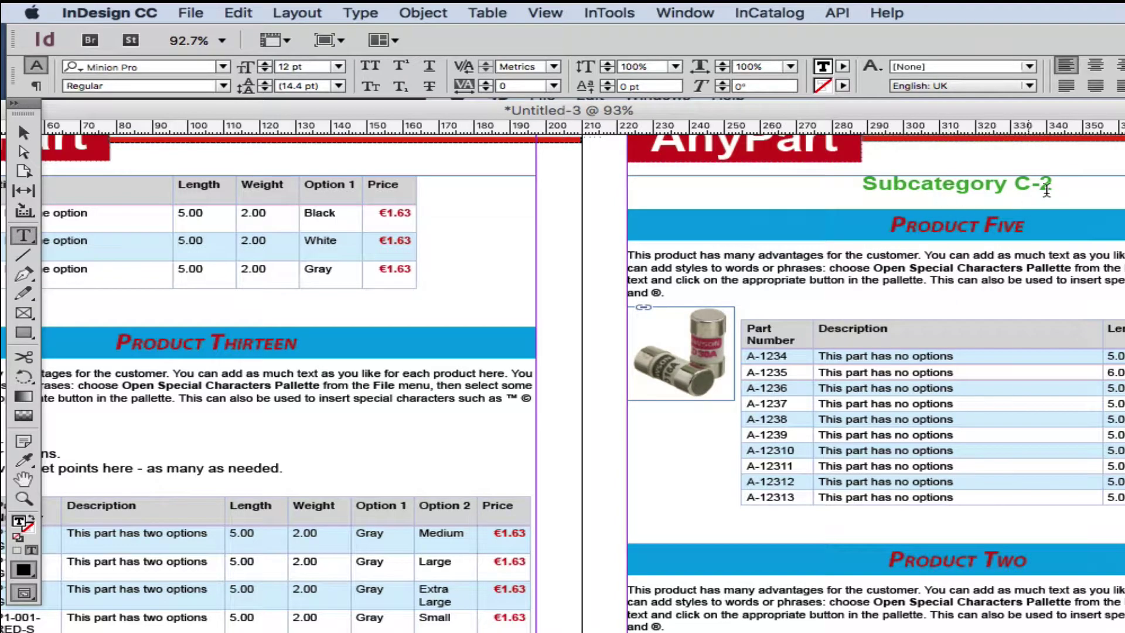
left_click_drag(979, 312, 563, 431)
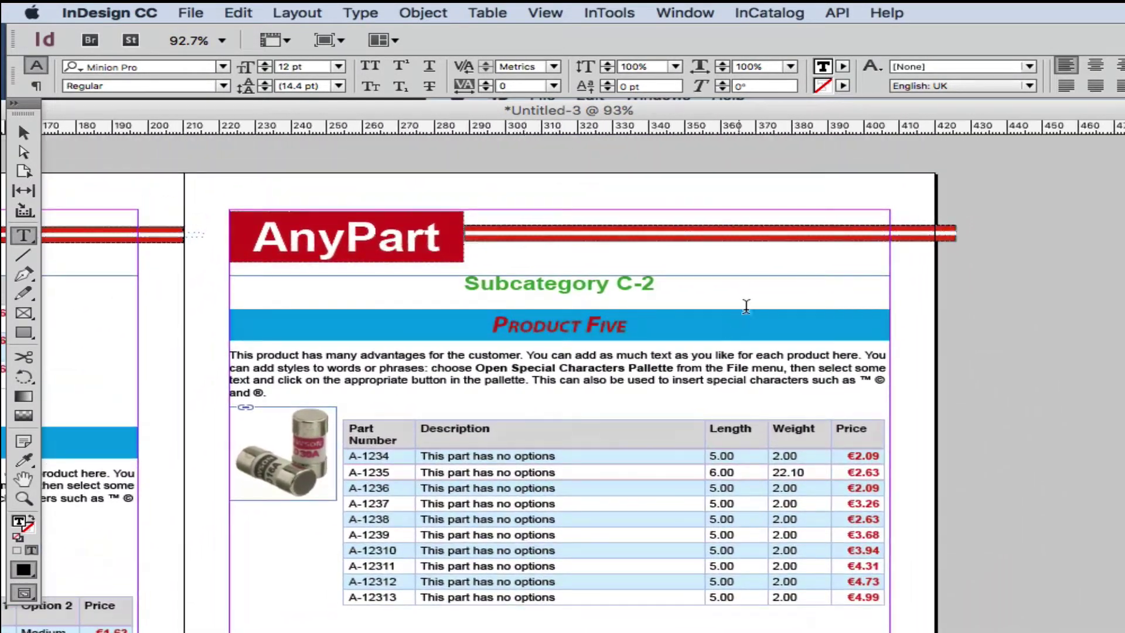
left_click(655, 282)
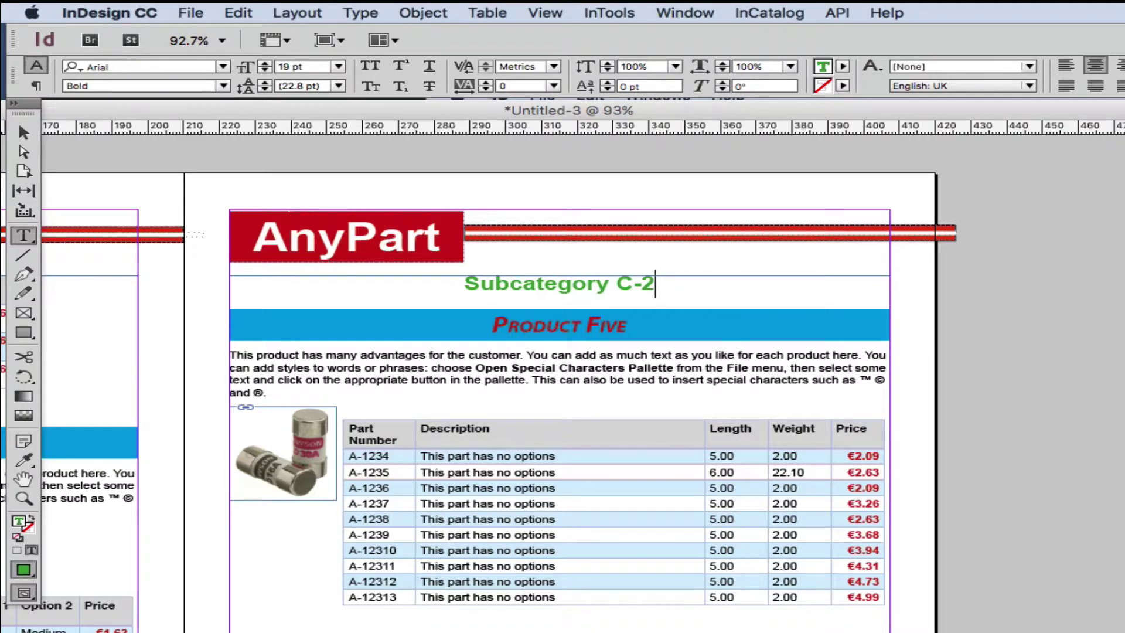
left_click_drag(804, 272, 325, 316)
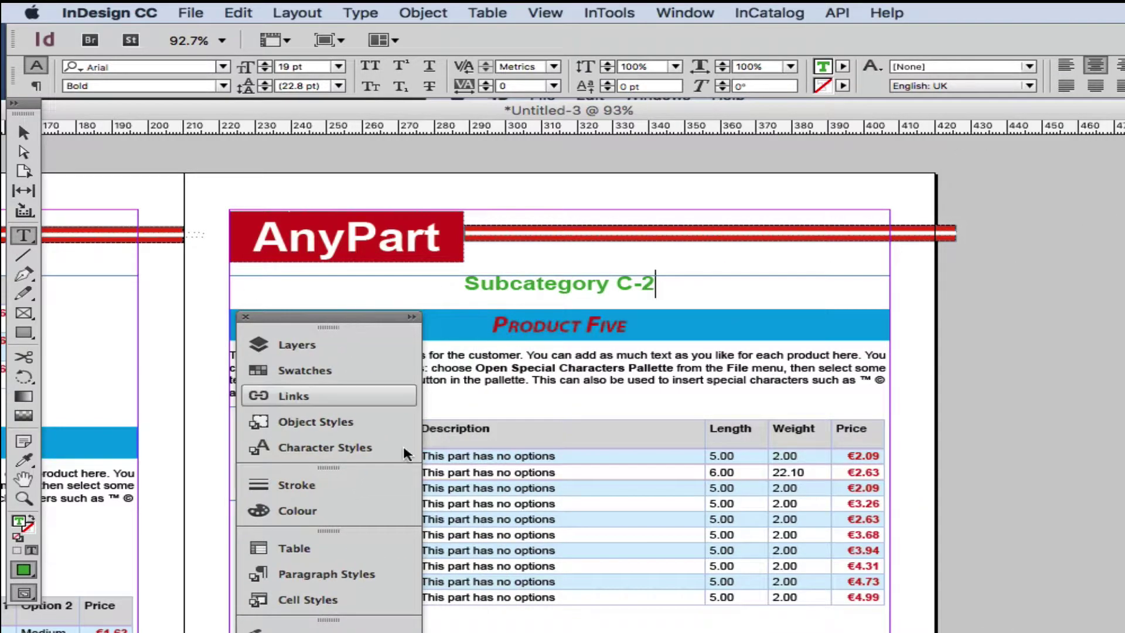
left_click(375, 575)
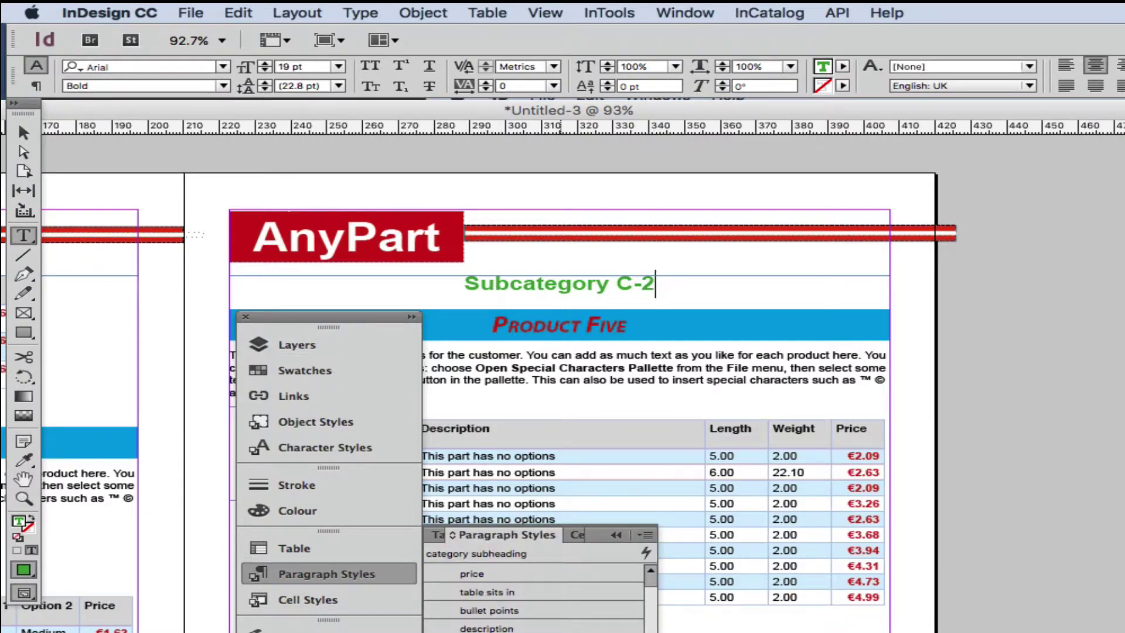
- Change the character colour of the category subheading paragraph style to the dark blue swatch C=100 M=90 Y=10 K=0
double_click(491, 630)
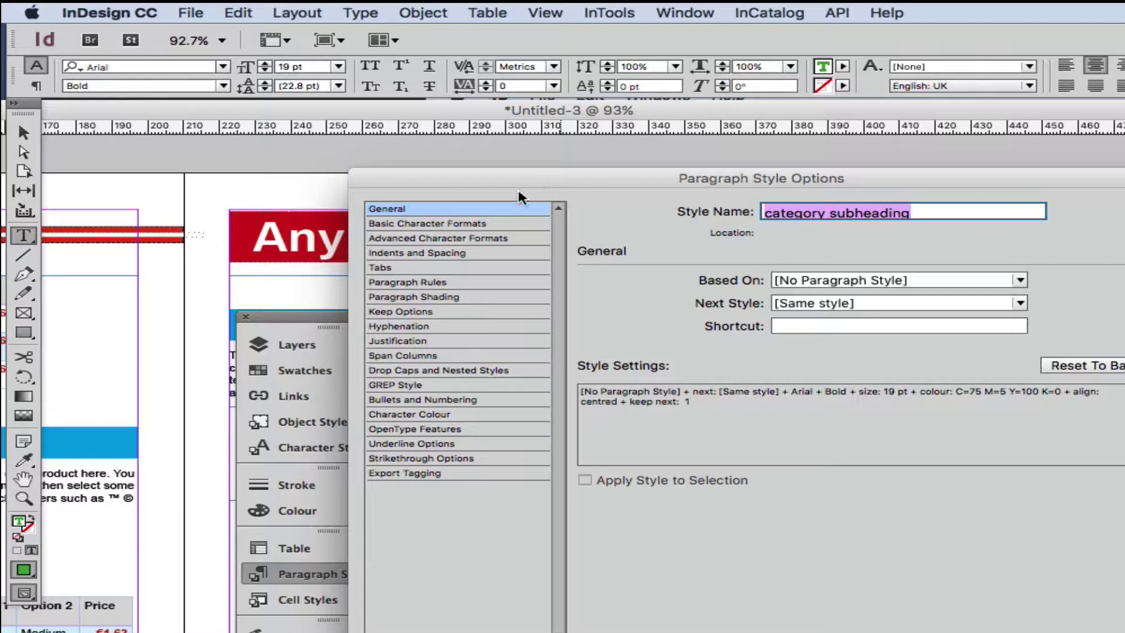
left_click(474, 414)
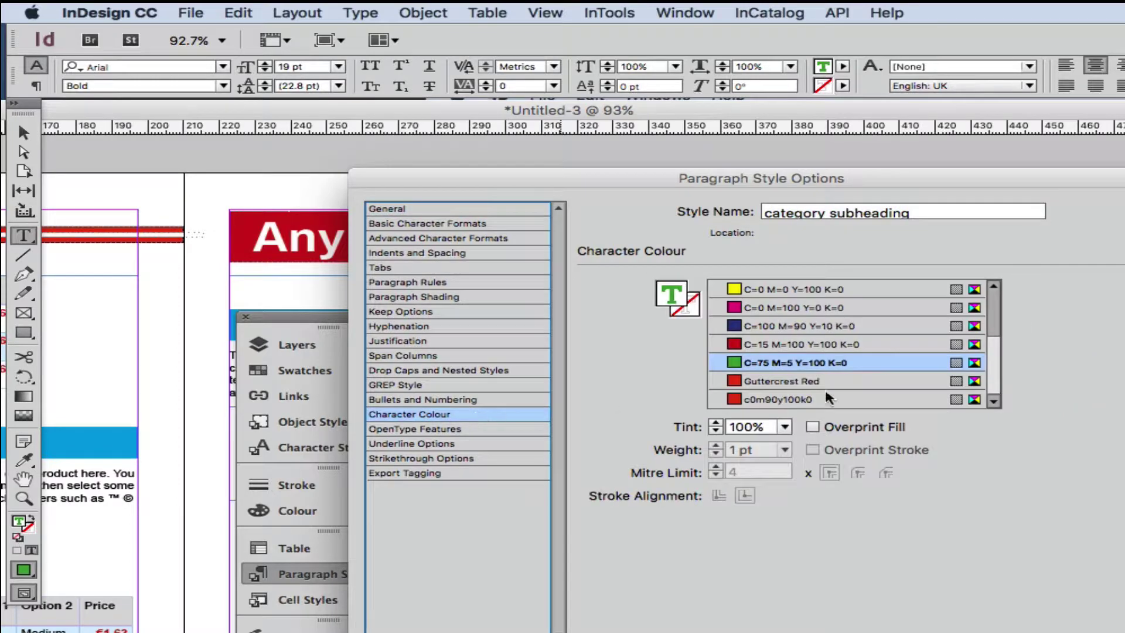
scroll(996, 360, "up", 2)
scroll(996, 360, "up", 2)
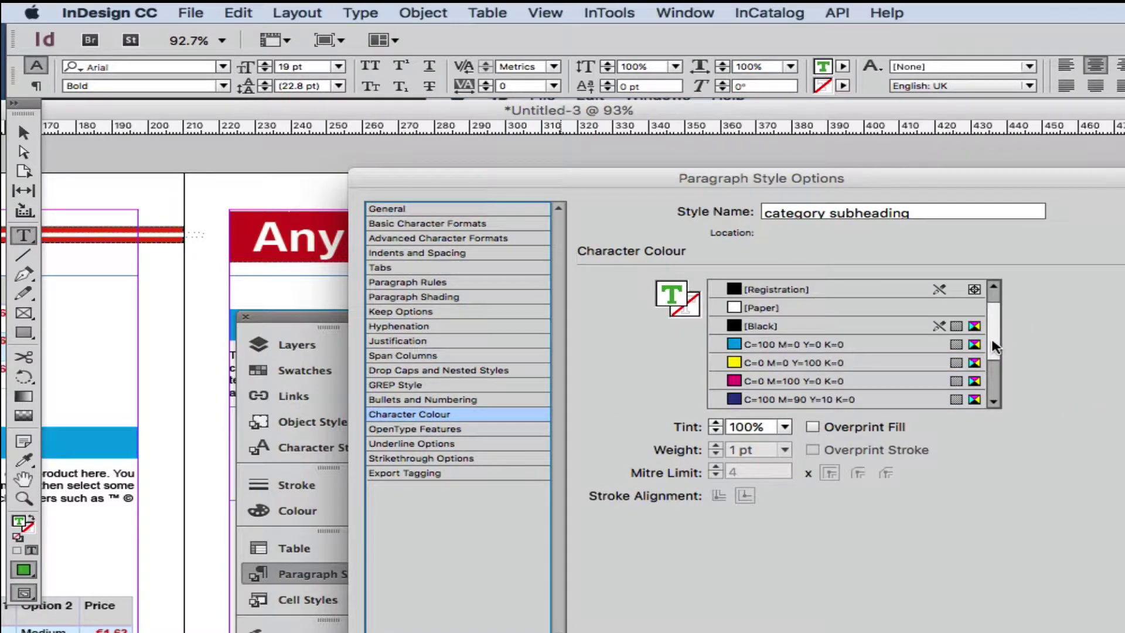
scroll(990, 346, "up", 1)
scroll(989, 344, "down", 1)
left_click(807, 401)
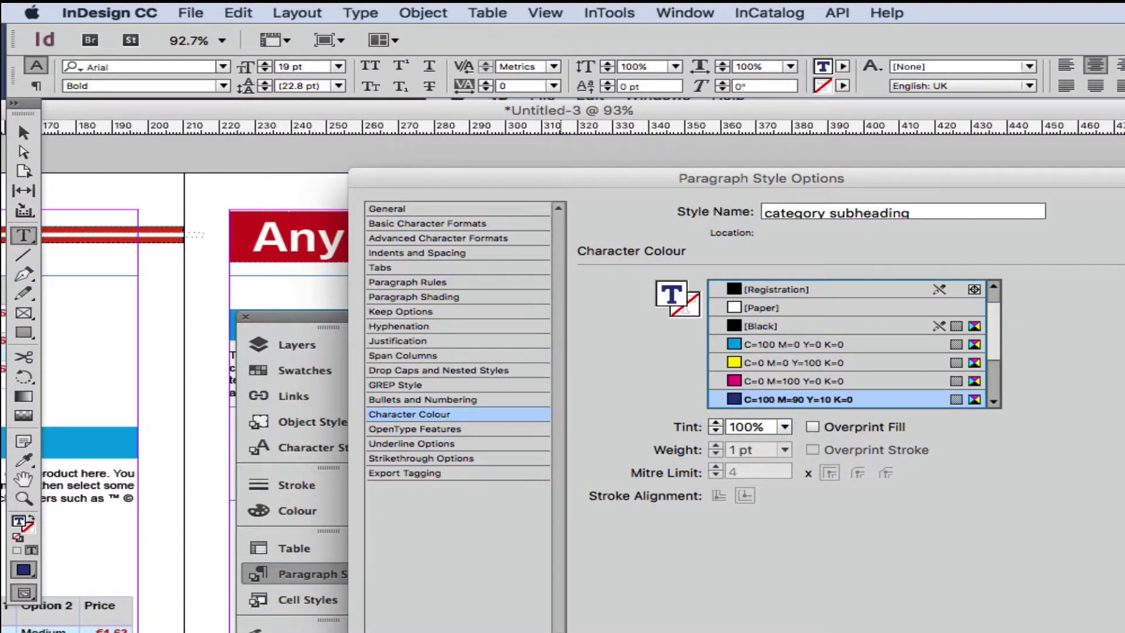
key("Return")
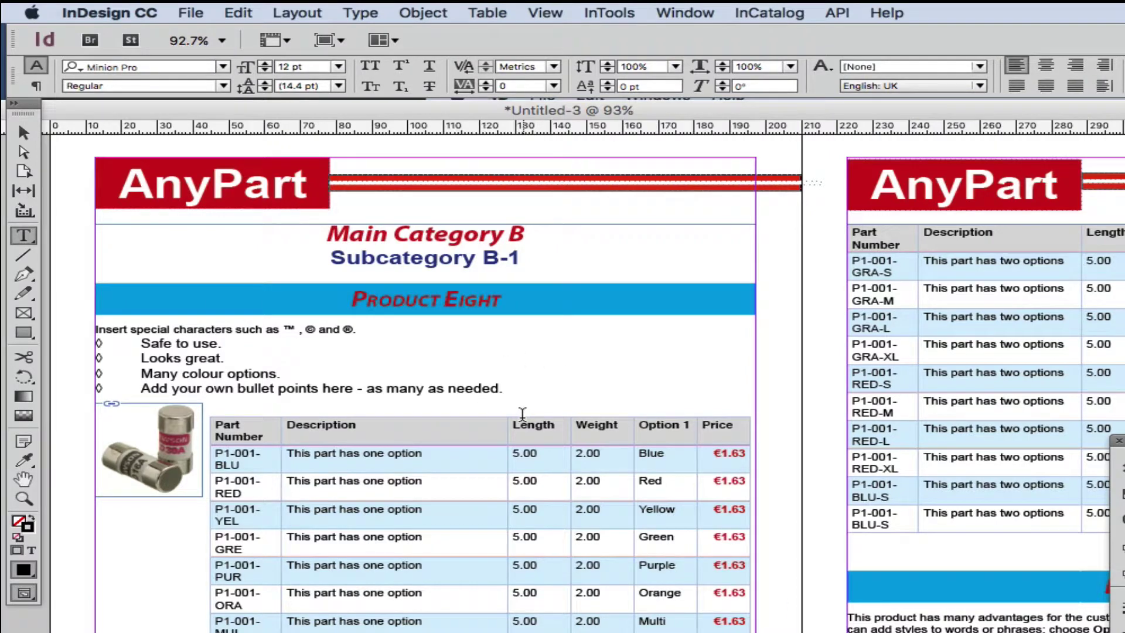
- Go to the Table of Contents page at the start of the document and place the cursor in the empty frame below its title
left_click(557, 384)
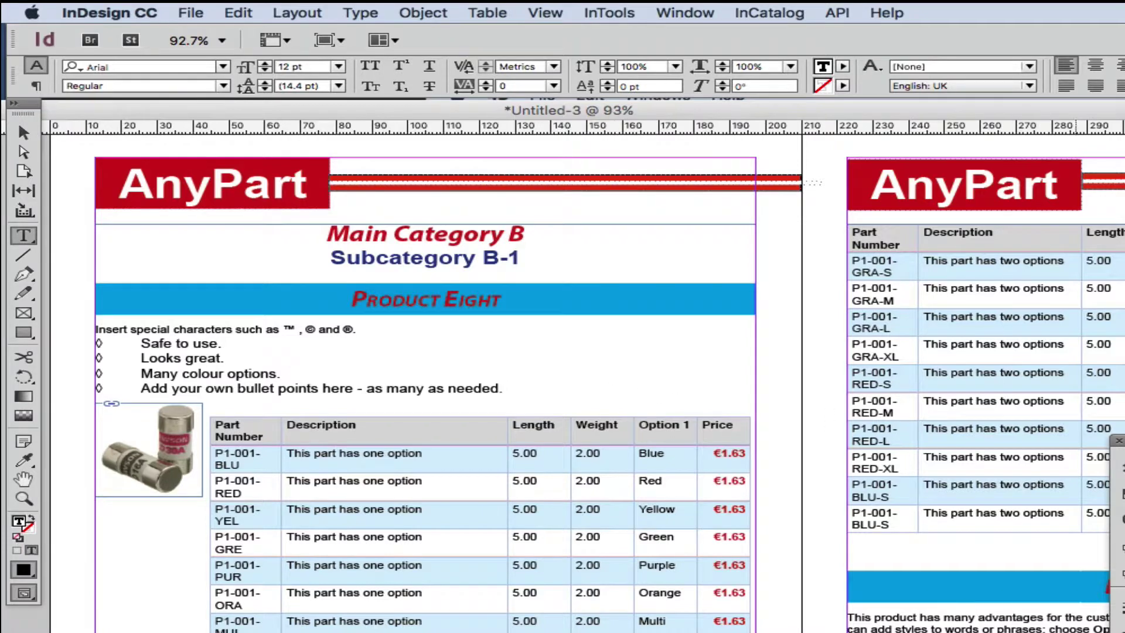
left_click_drag(1117, 438, 201, 159)
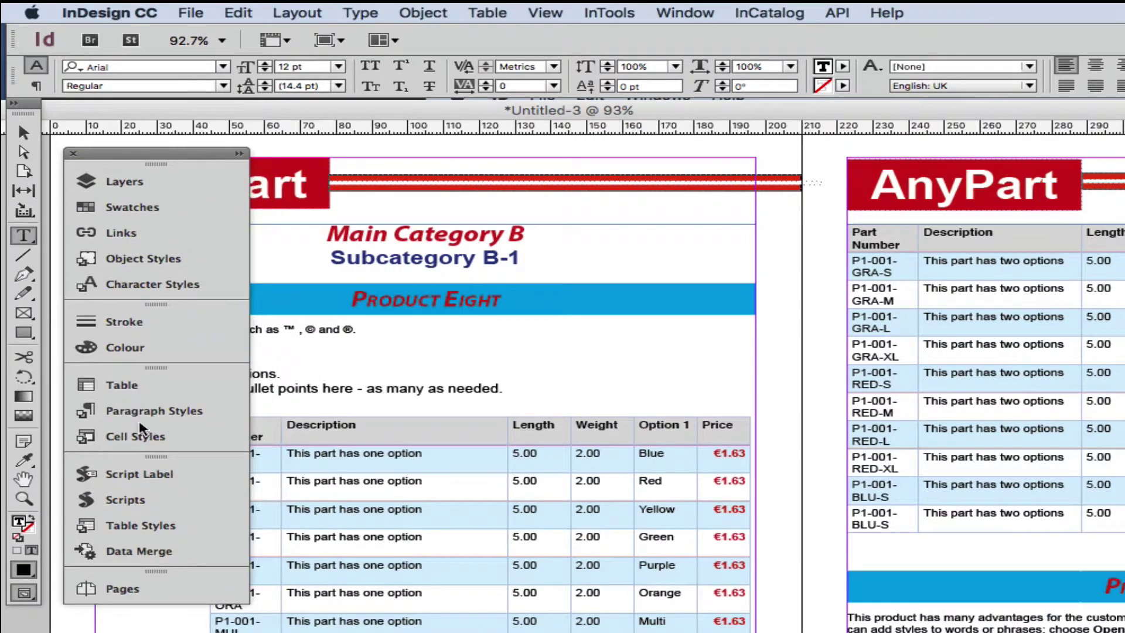
left_click(138, 588)
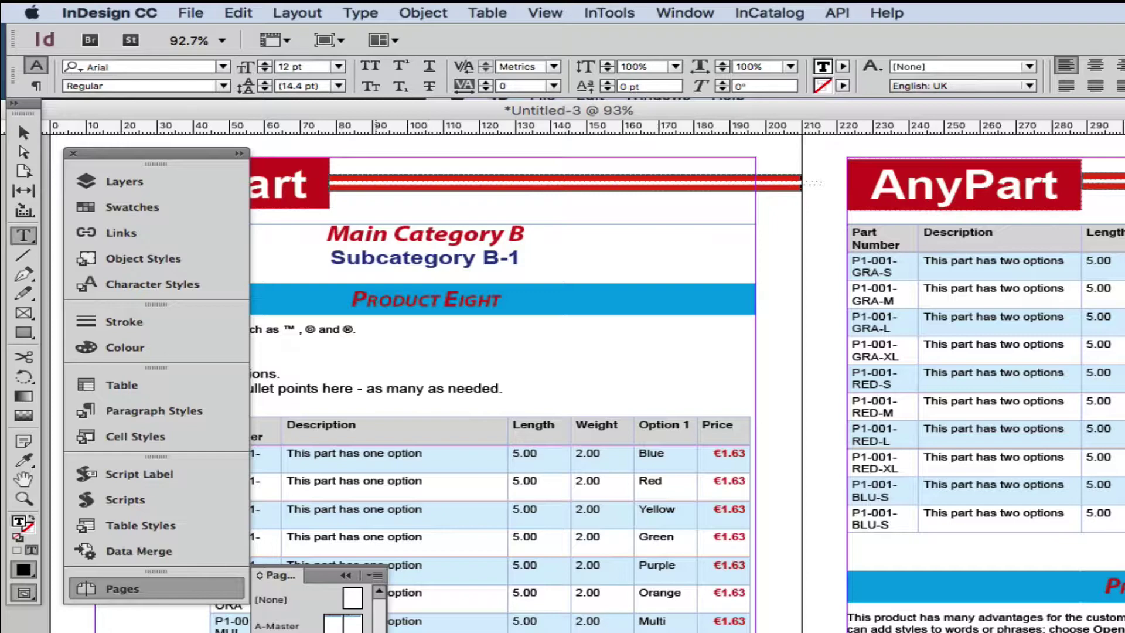
key("super+shift+Page_Up")
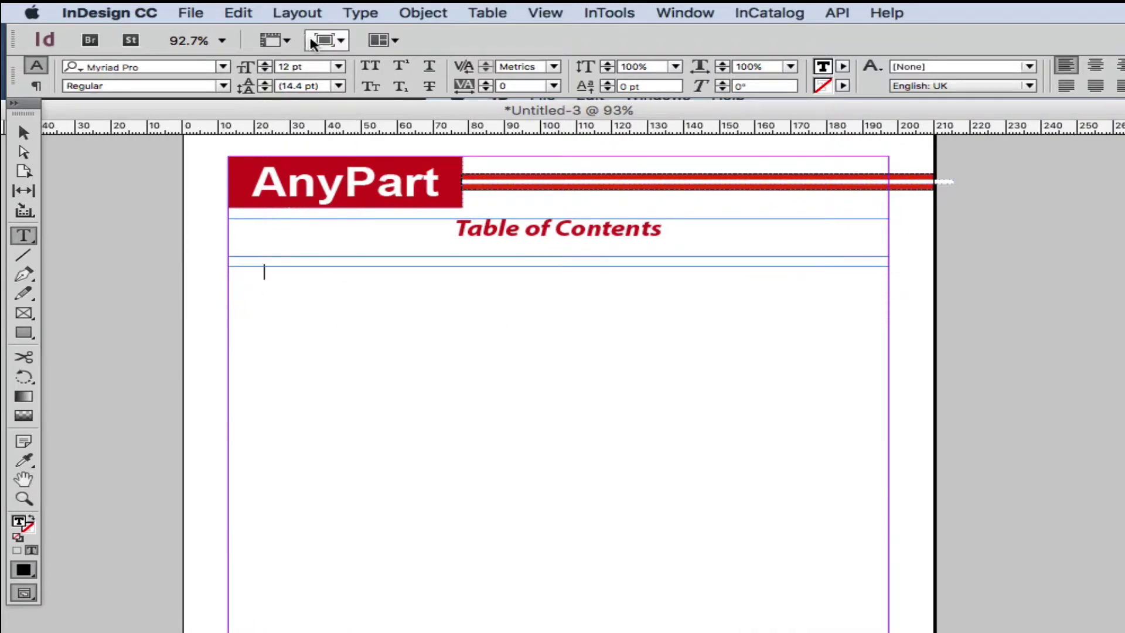
- Update the table of contents and delete the redundant Table of Contents line from its entries
left_click(292, 13)
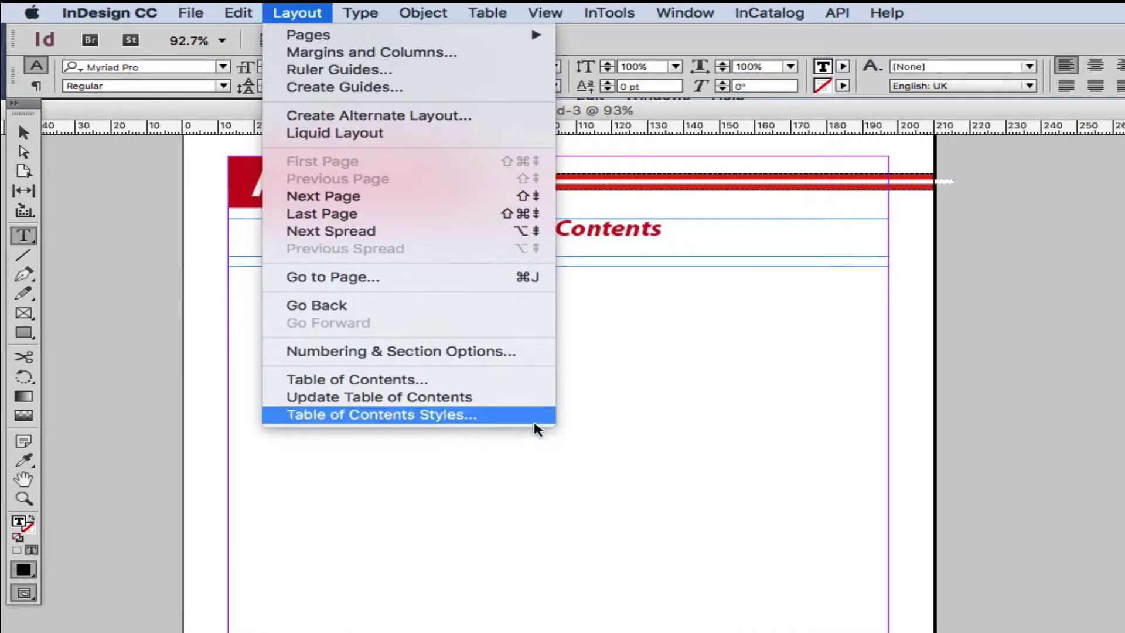
left_click(459, 397)
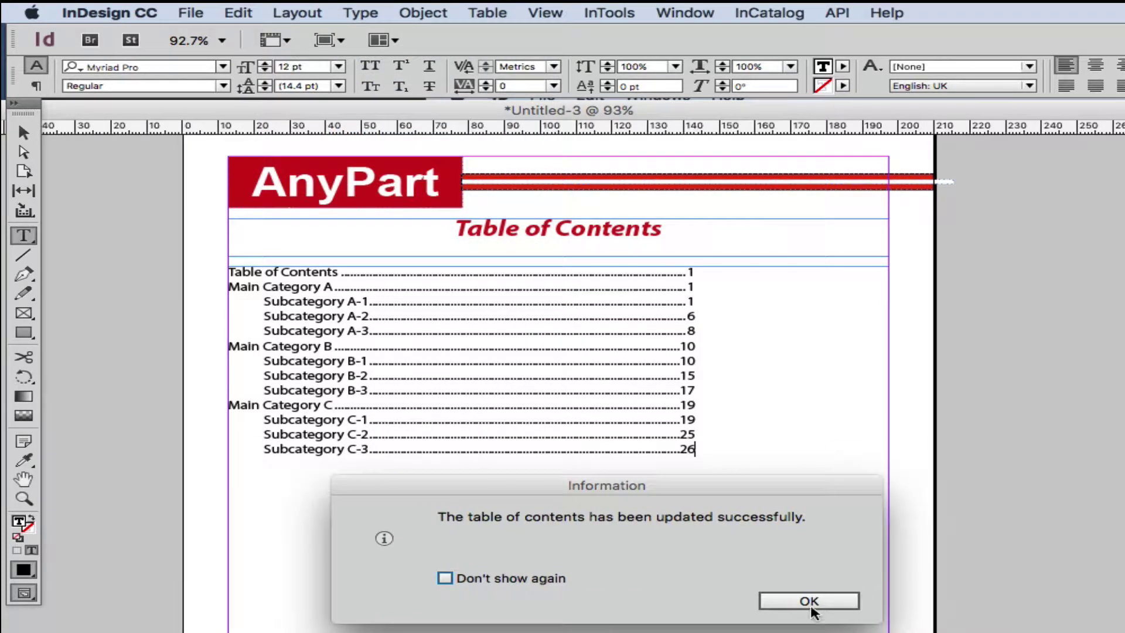
left_click(815, 597)
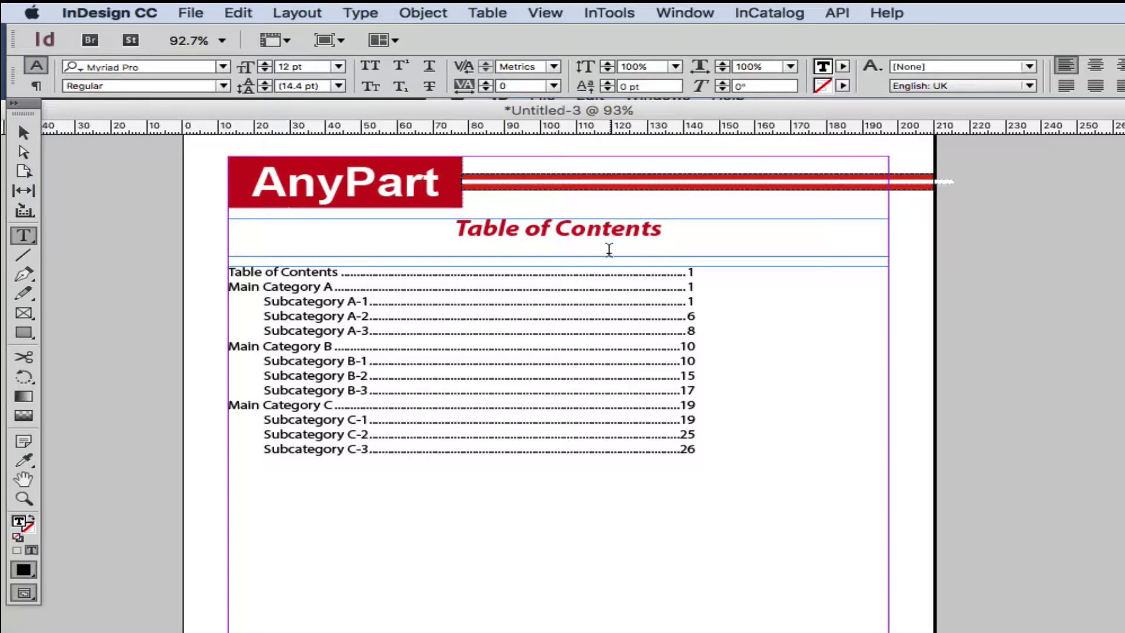
triple_click(353, 262)
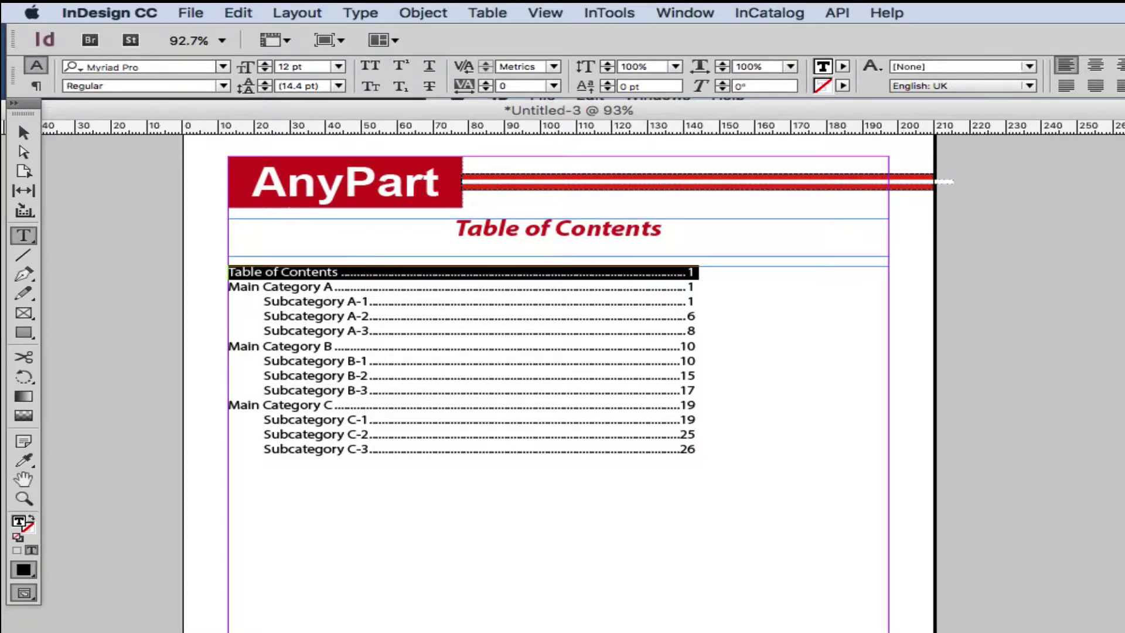
key("BackSpace")
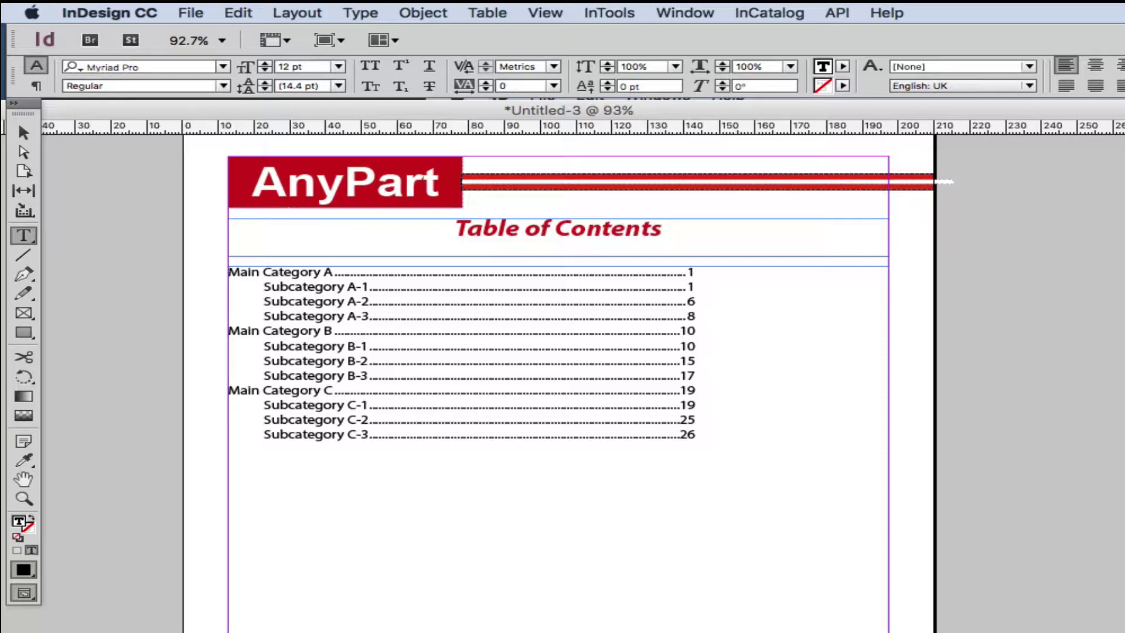
- Go to the blank page after the last products and place the text cursor in its empty text frame
left_click_drag(1001, 265, 218, 81)
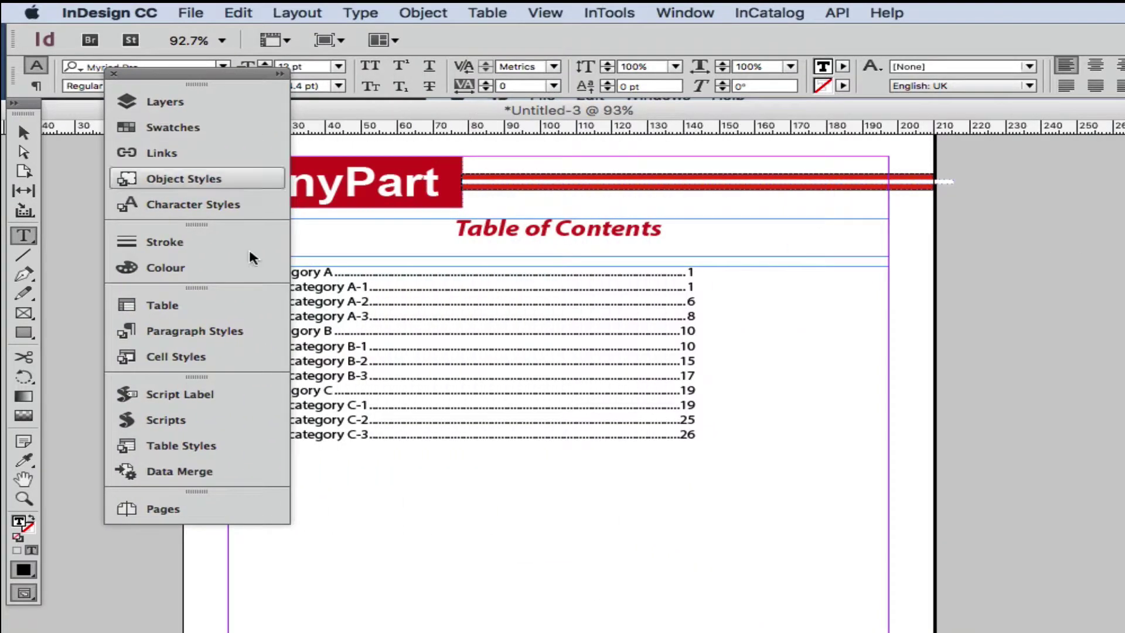
left_click(184, 510)
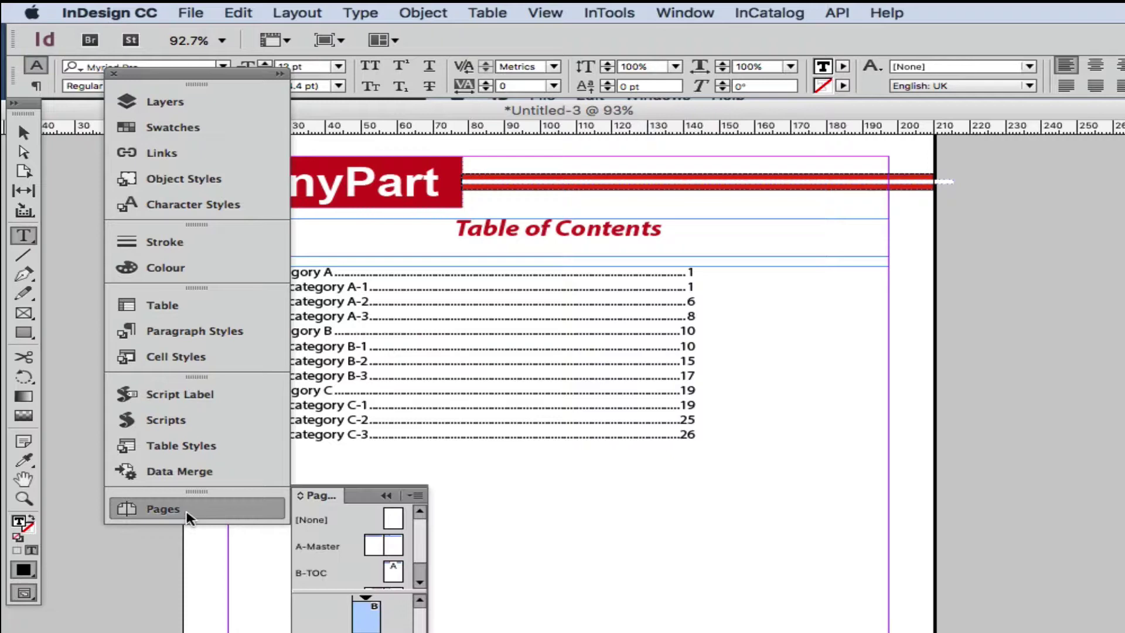
left_click(422, 628)
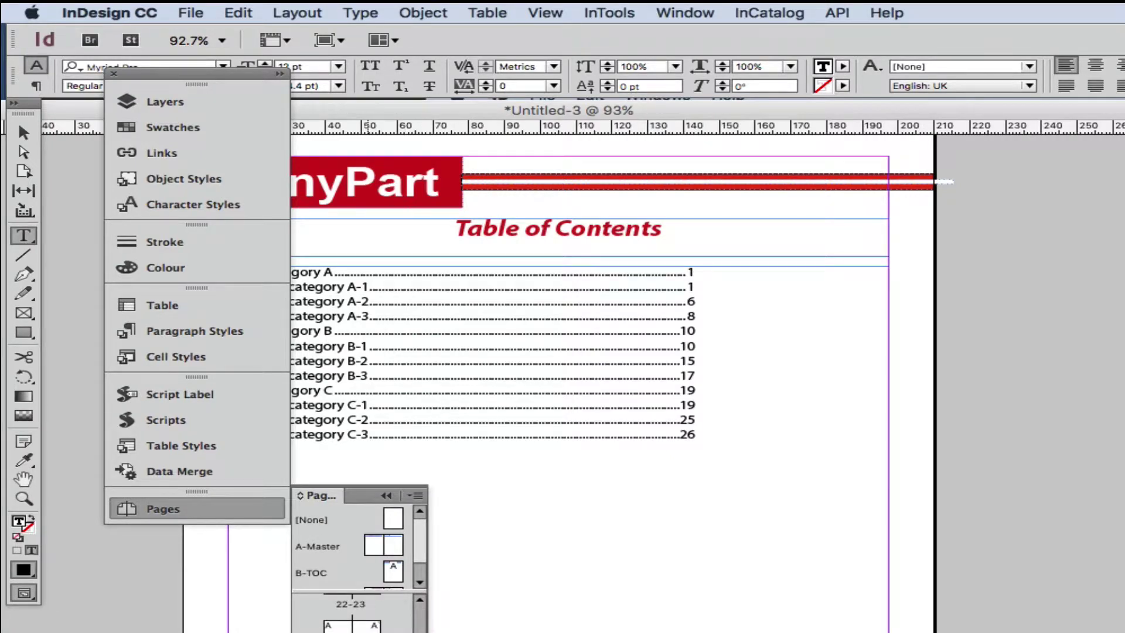
double_click(352, 624)
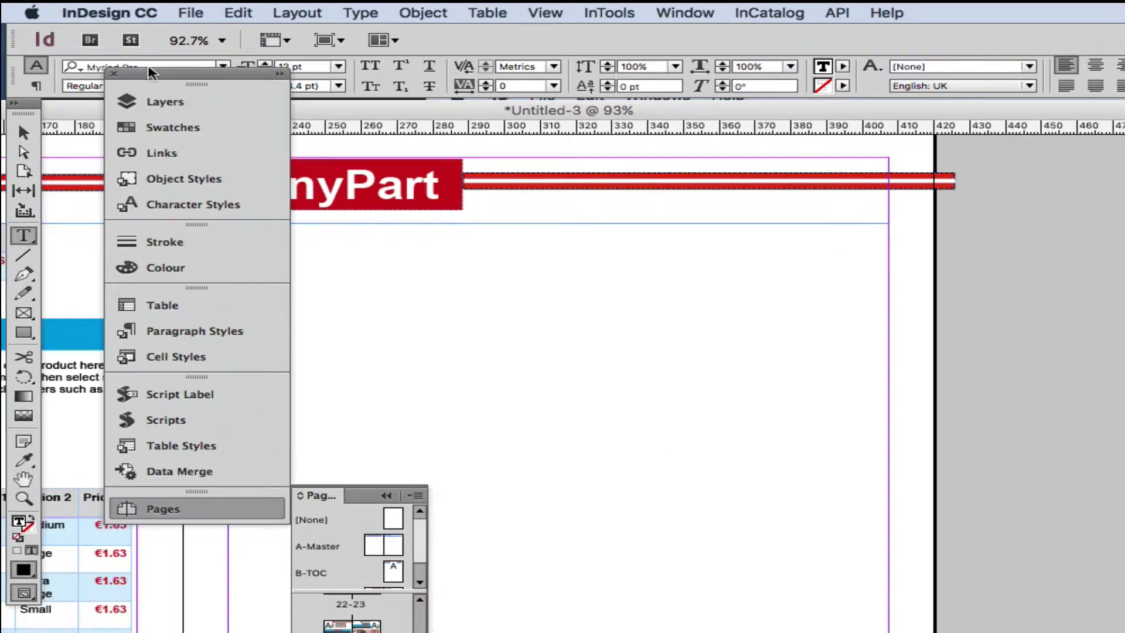
key("shift+Tab")
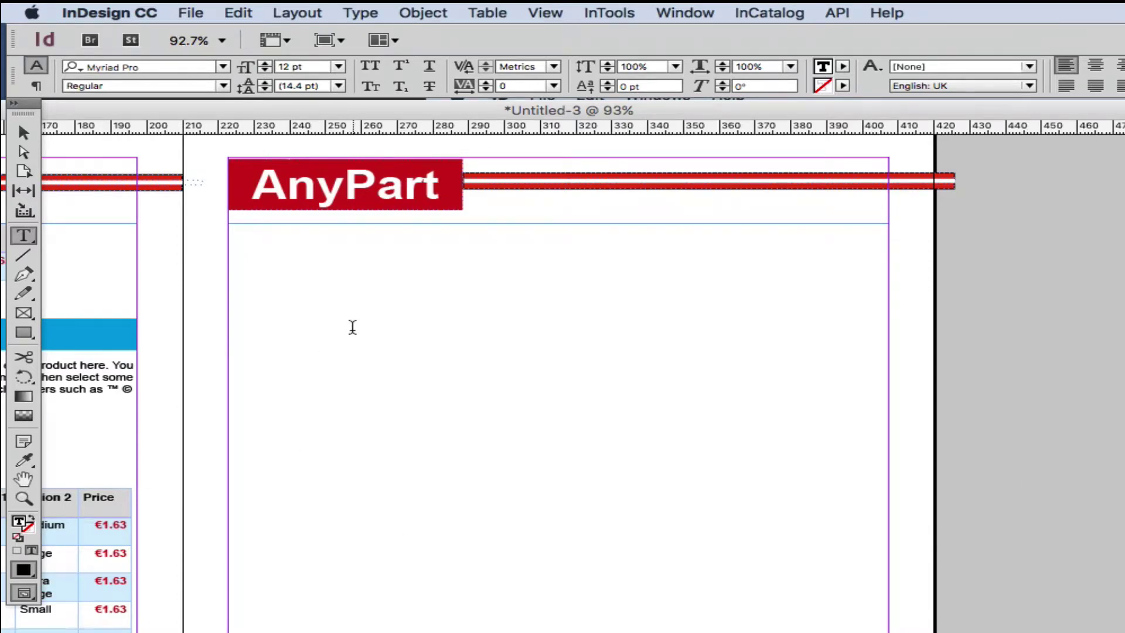
left_click(350, 326)
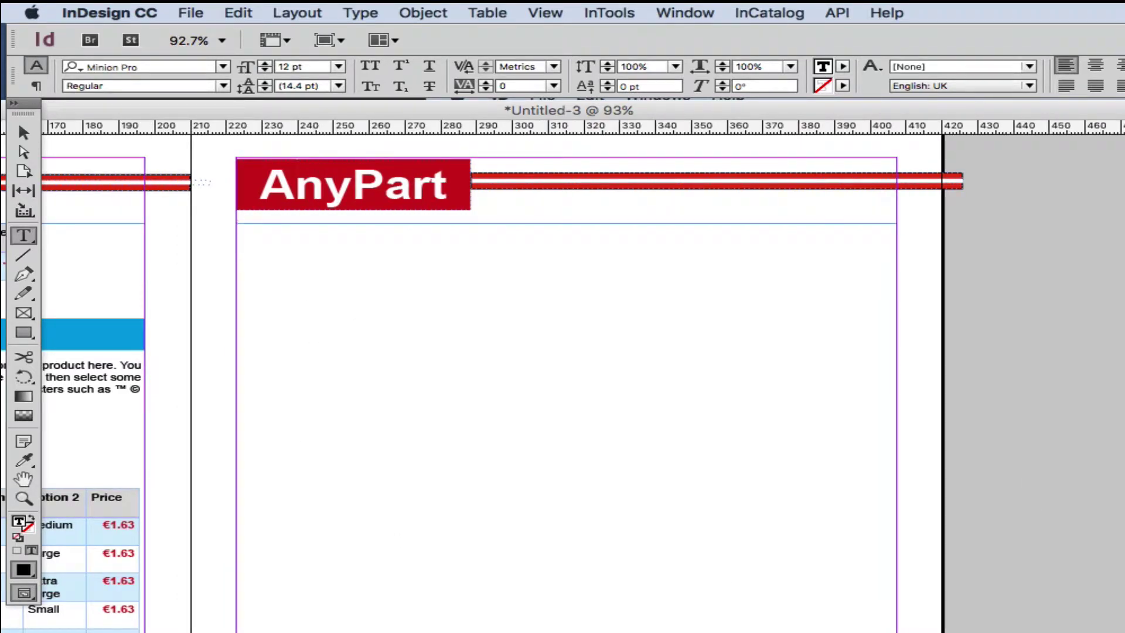
- Show the Index panel beside the blank page and examine the part-number entries listed under A and P
key("shift+F8")
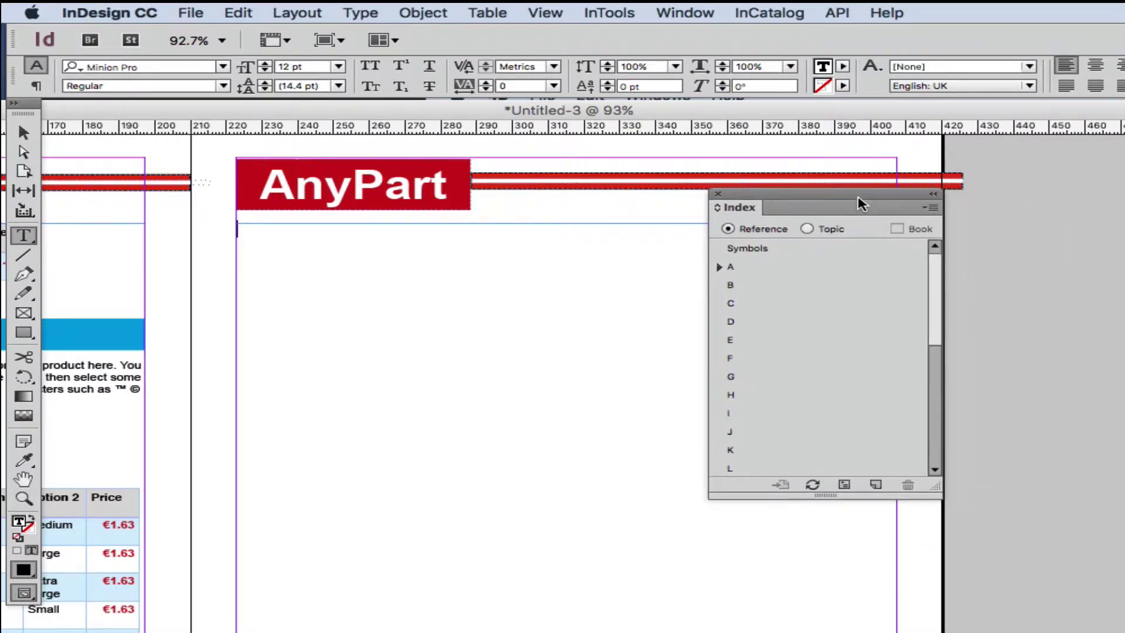
left_click_drag(858, 203, 914, 234)
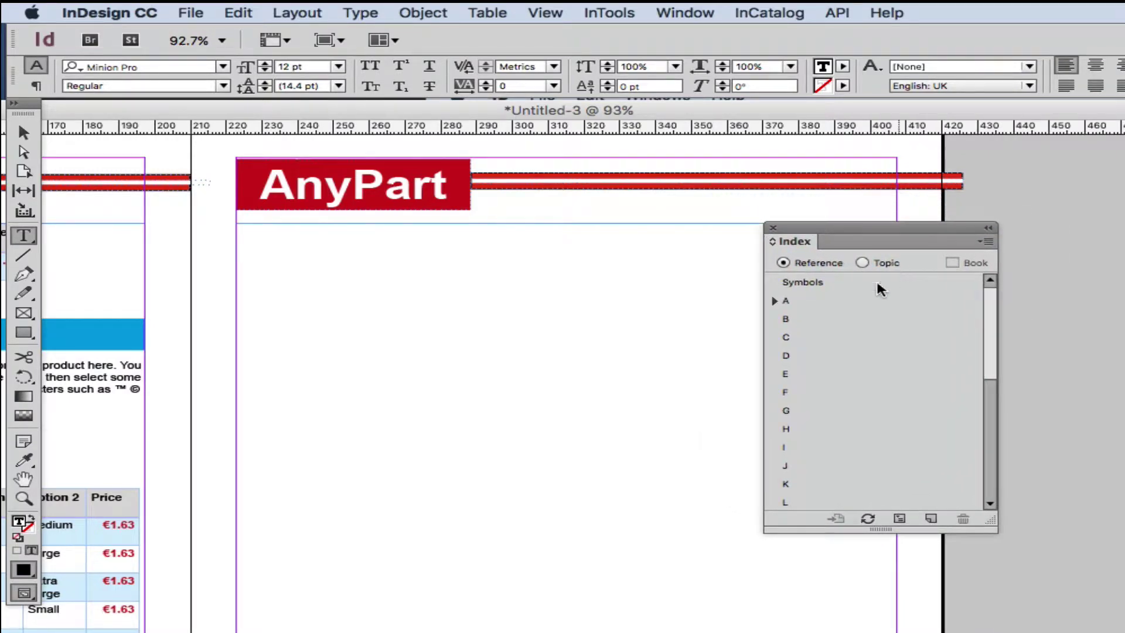
left_click(772, 303)
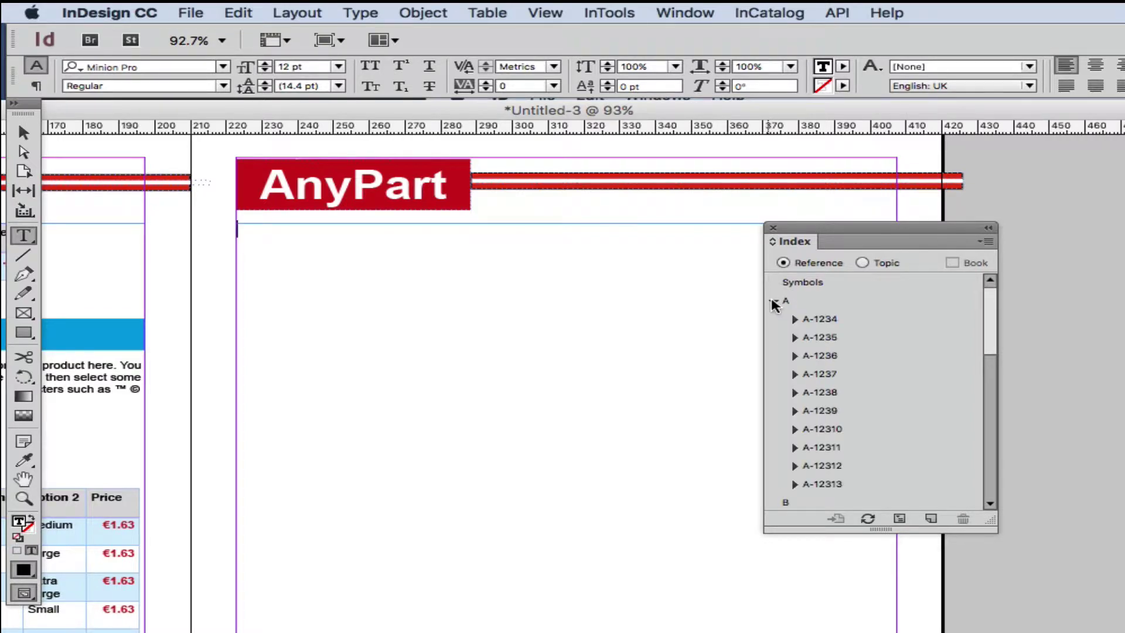
left_click(774, 303)
left_click_drag(992, 350, 989, 433)
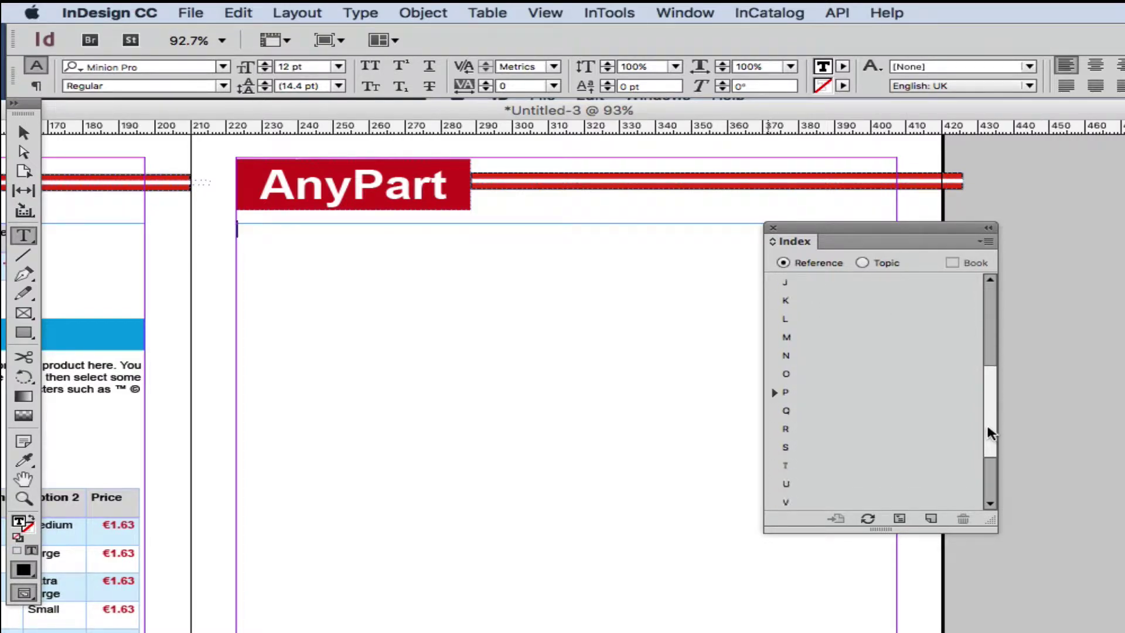
left_click(774, 393)
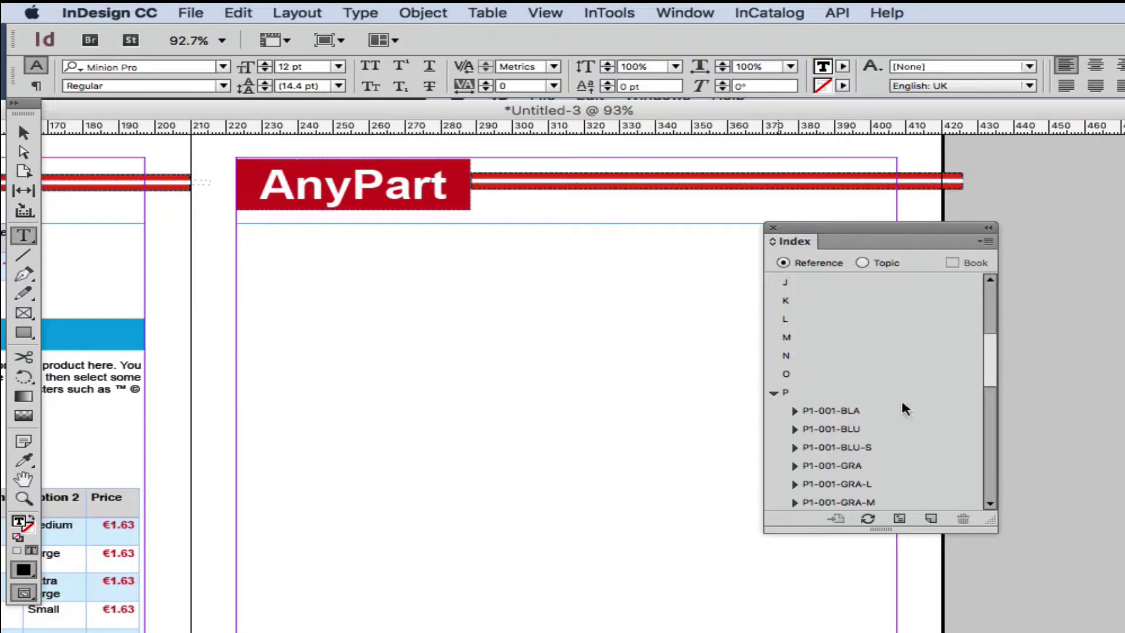
left_click_drag(989, 372, 989, 306)
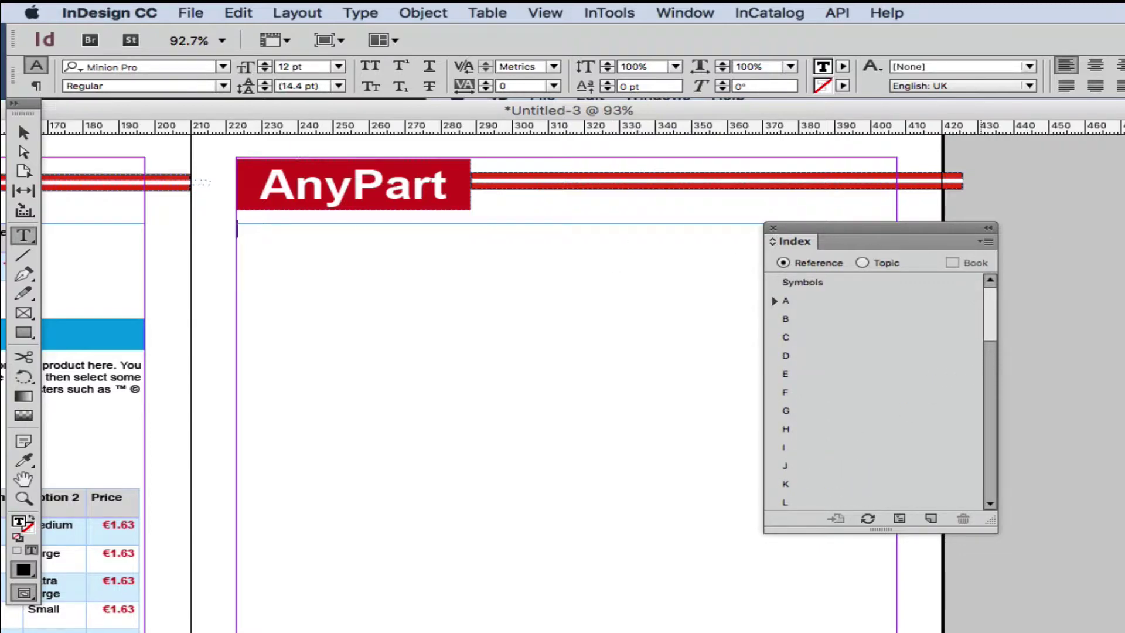
- Generate the index in the empty text frame, using a tab character (^t) as the separator following each topic
left_click(899, 519)
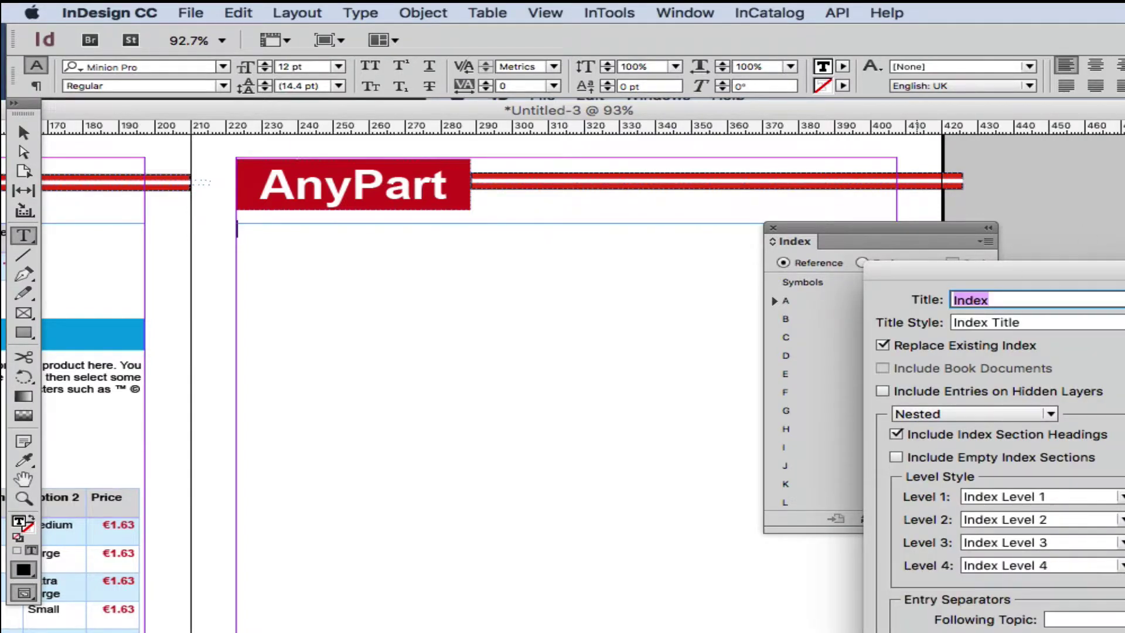
left_click_drag(1122, 271, 497, 164)
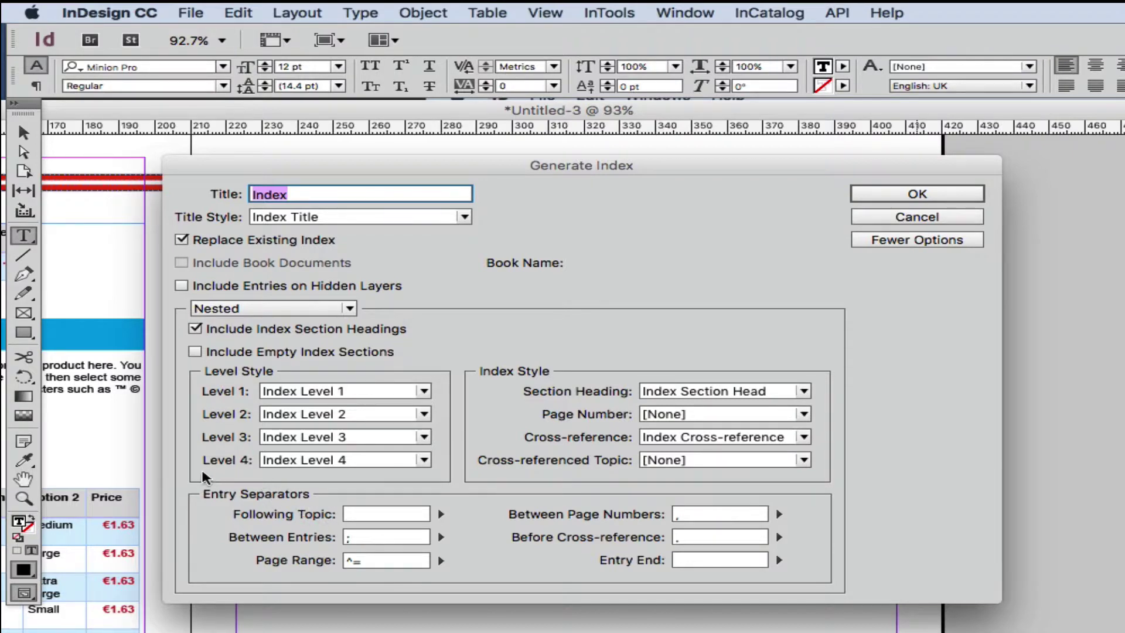
left_click(439, 513)
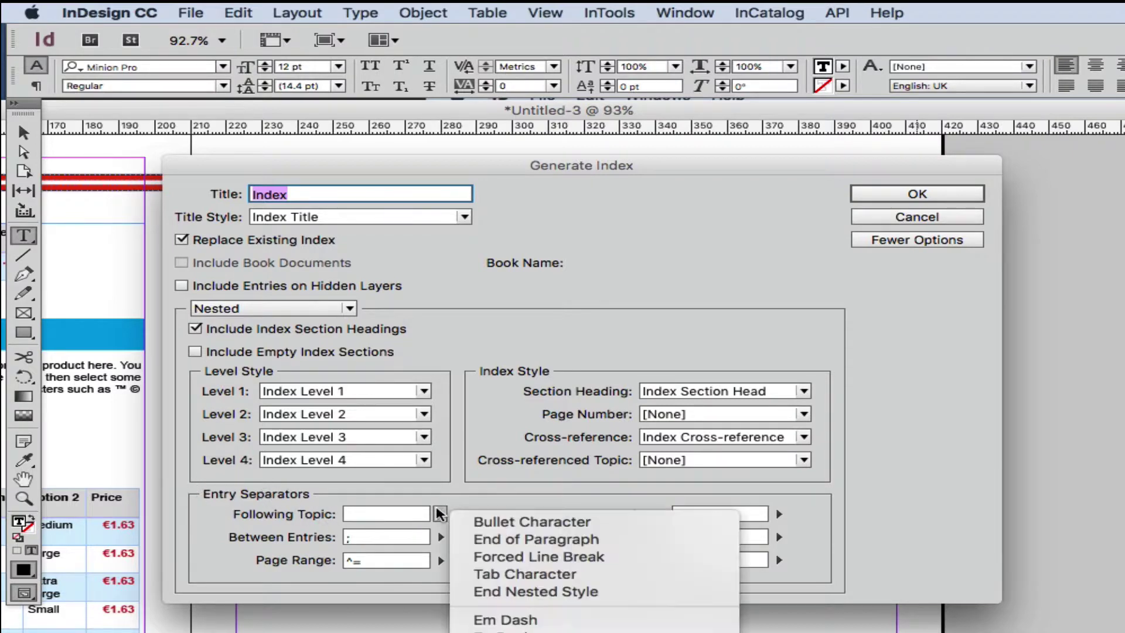
left_click(550, 574)
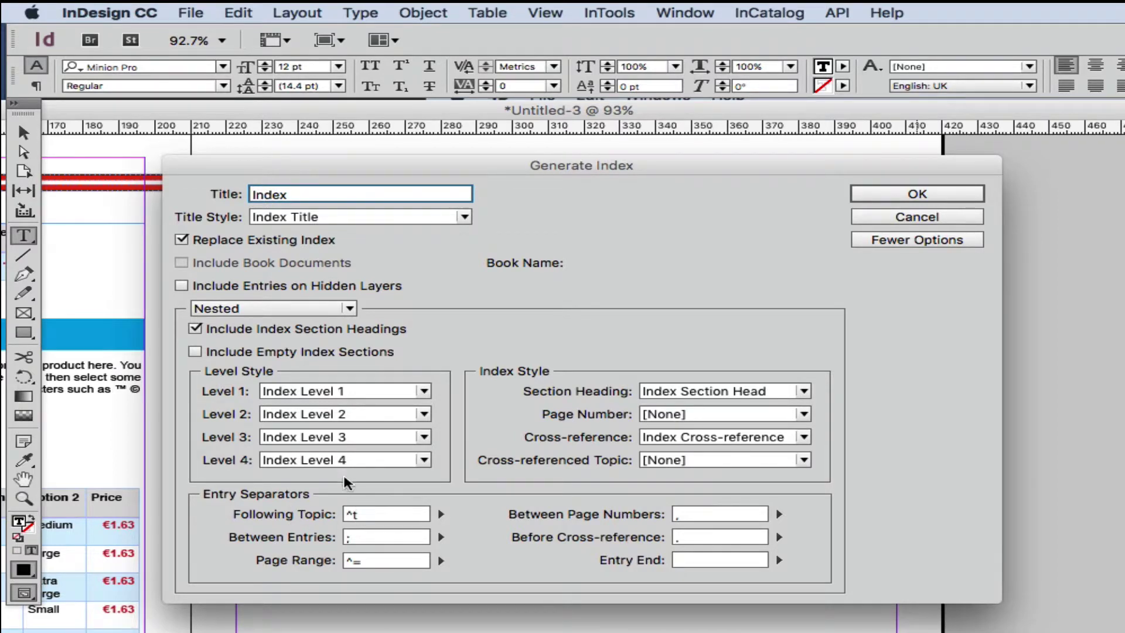
left_click(896, 196)
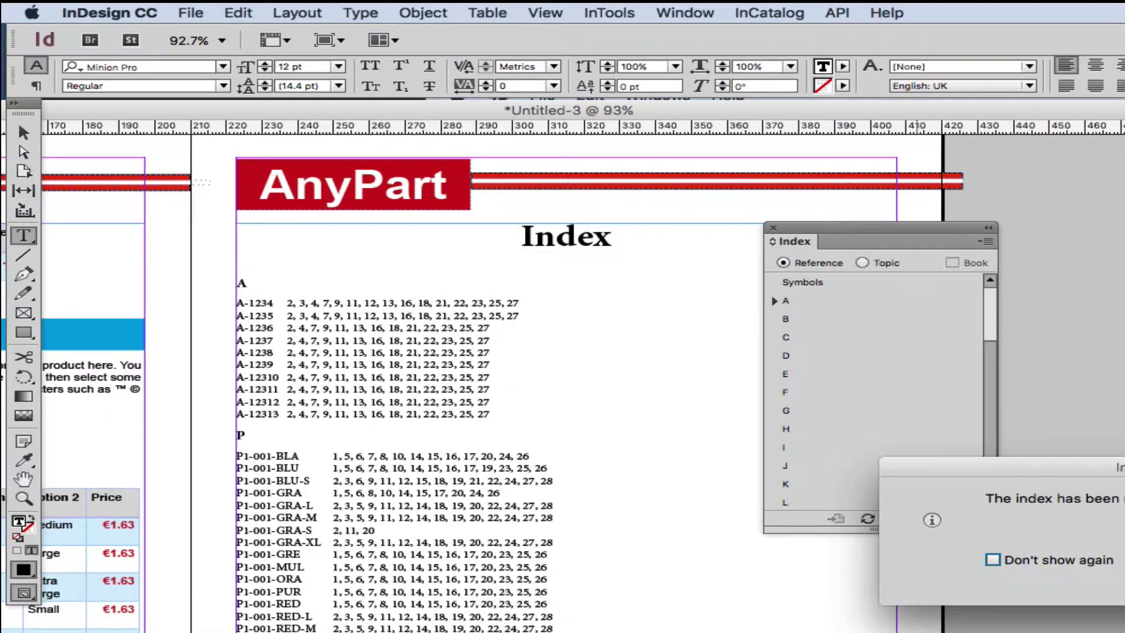
left_click_drag(1064, 466, 551, 417)
left_click(837, 531)
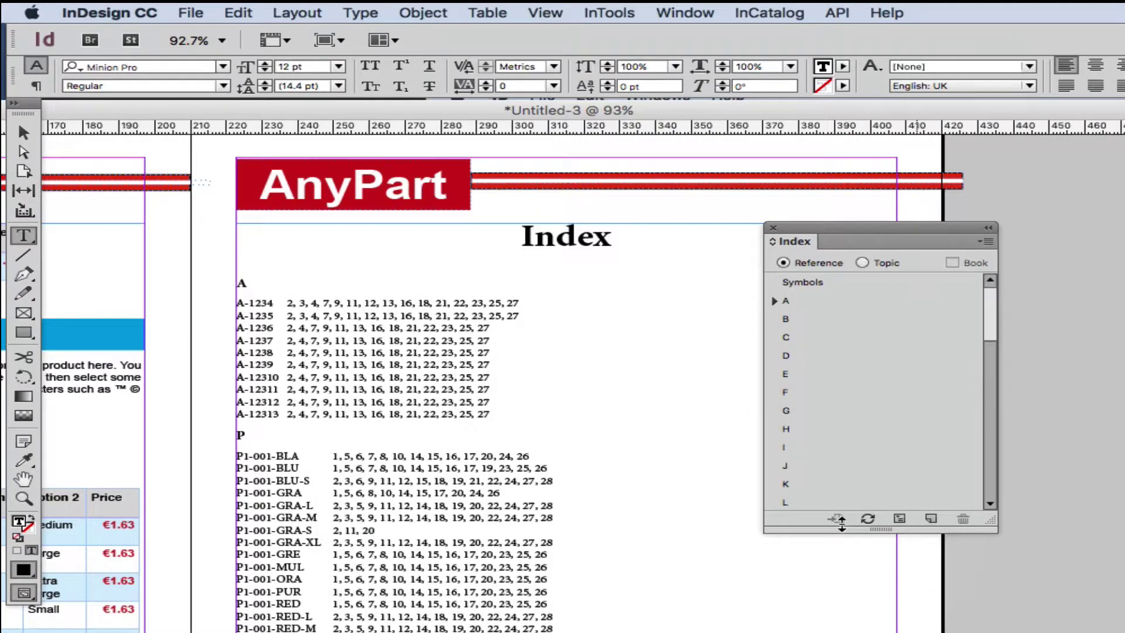
scroll(572, 398, "down", 3)
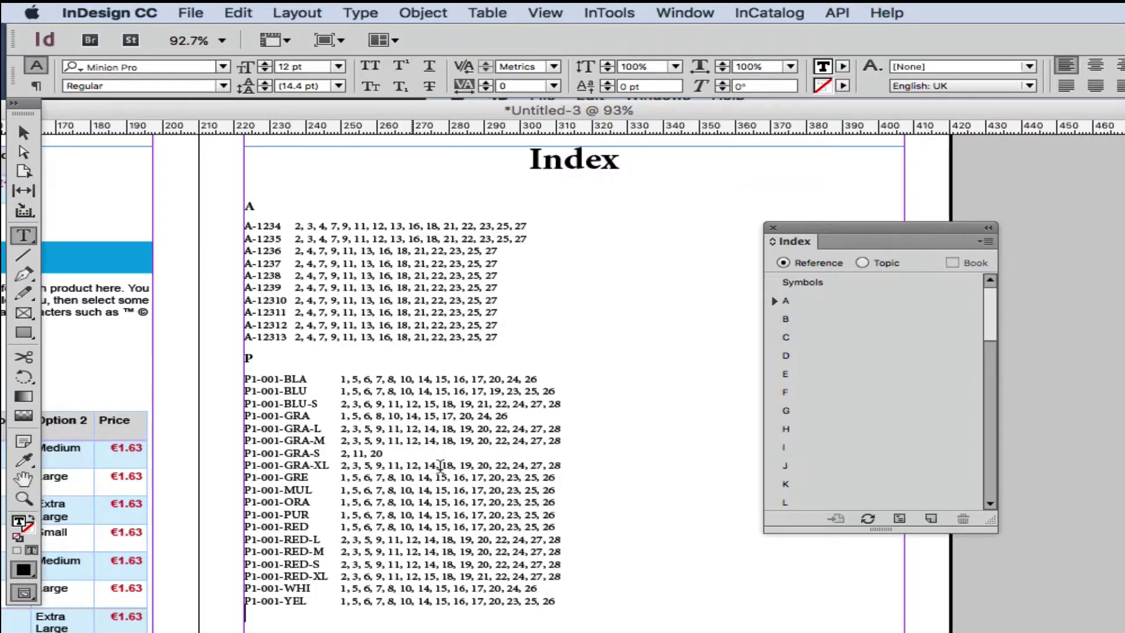
- Switch to CatBase (4D) and open the publishing stylesheet Parts Catalogue style 1
key("super+Tab")
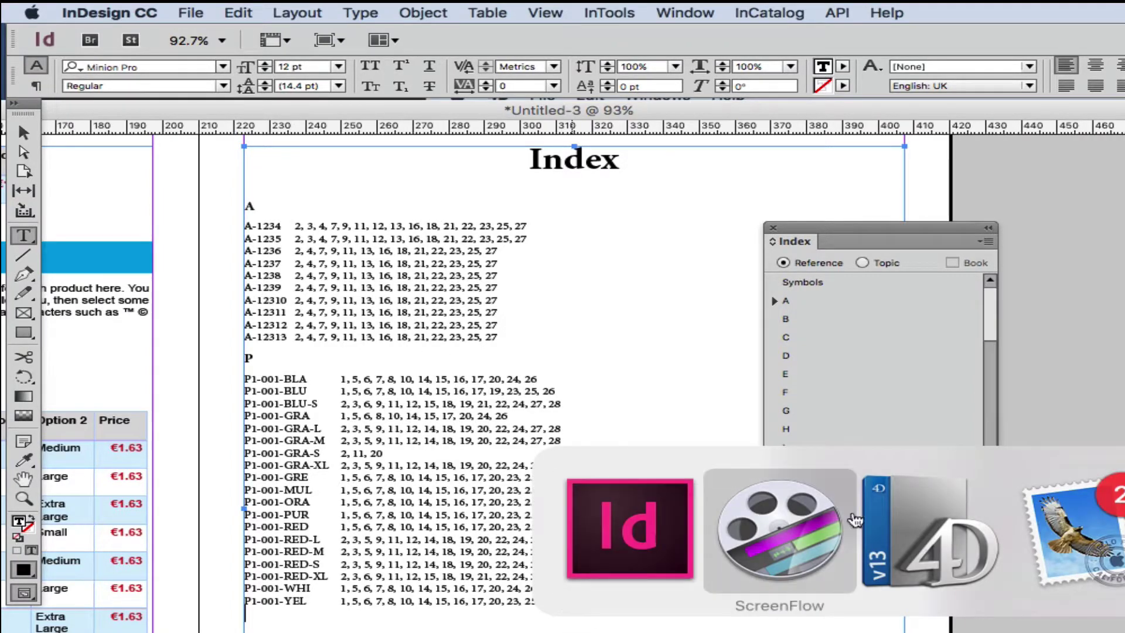
left_click(882, 512)
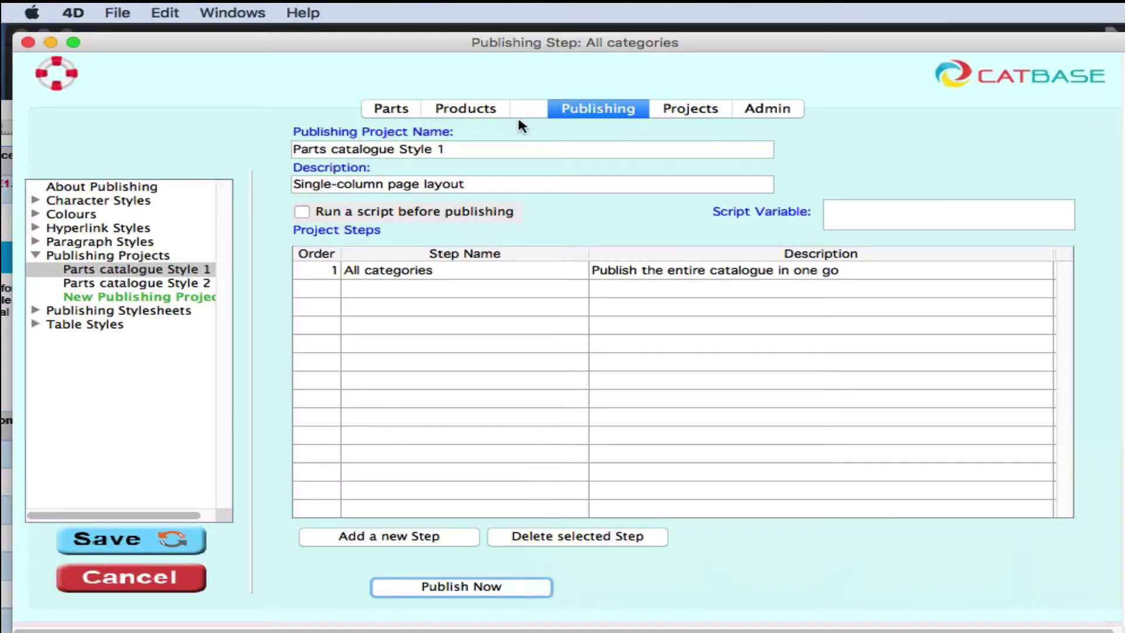
left_click(34, 309)
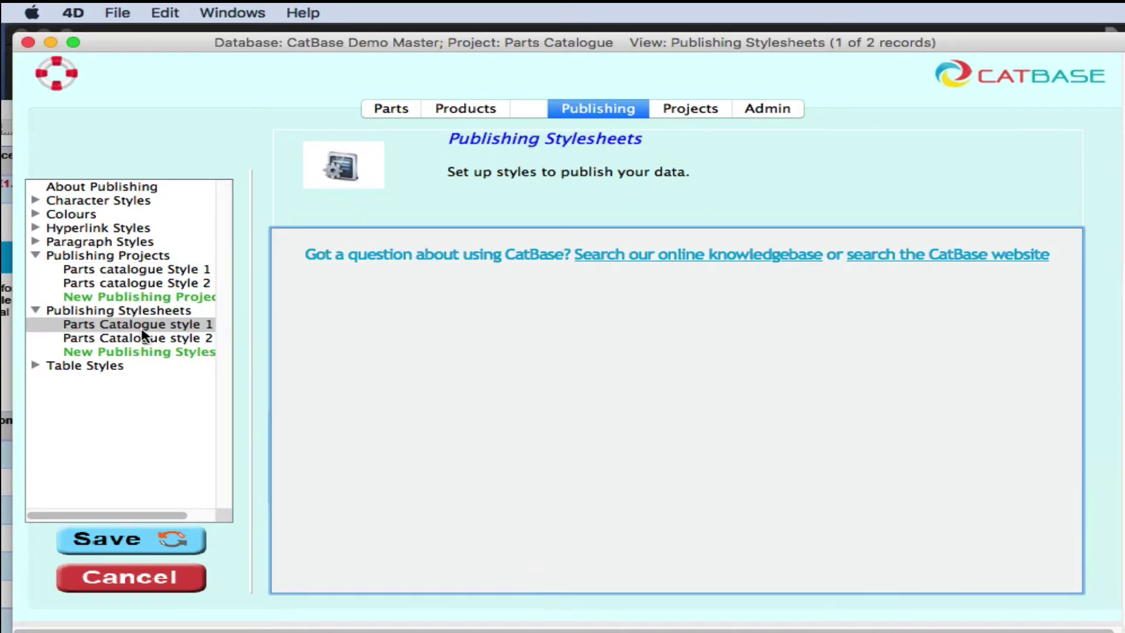
left_click(86, 324)
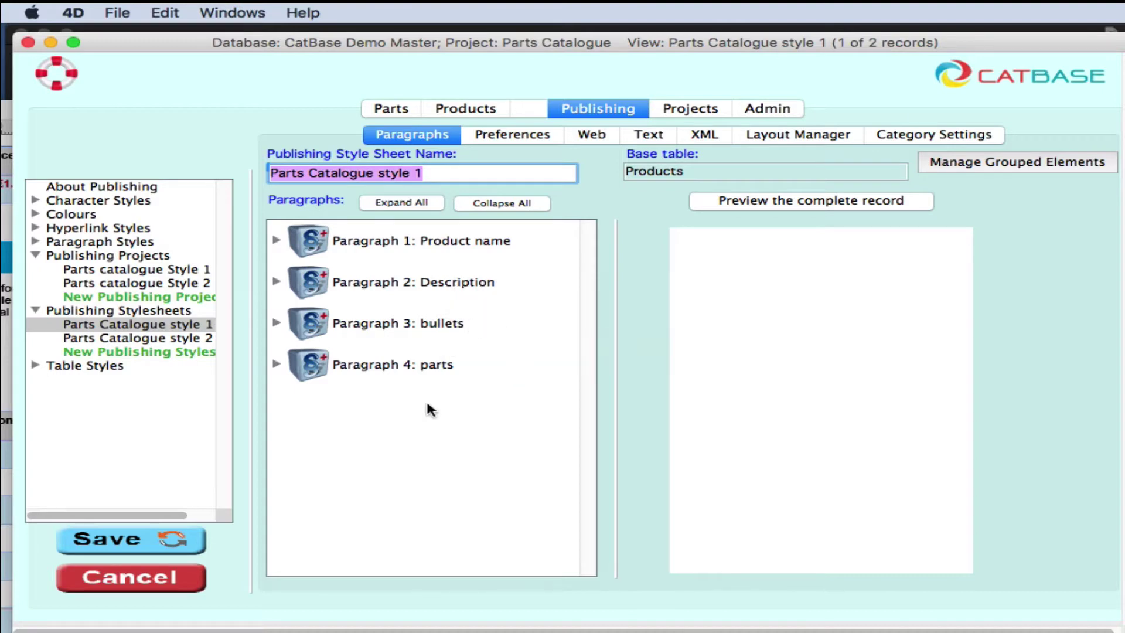
- Open the Relation (Parts) element of Paragraph 4: parts and examine the field elements of its parts table paragraph
left_click(276, 364)
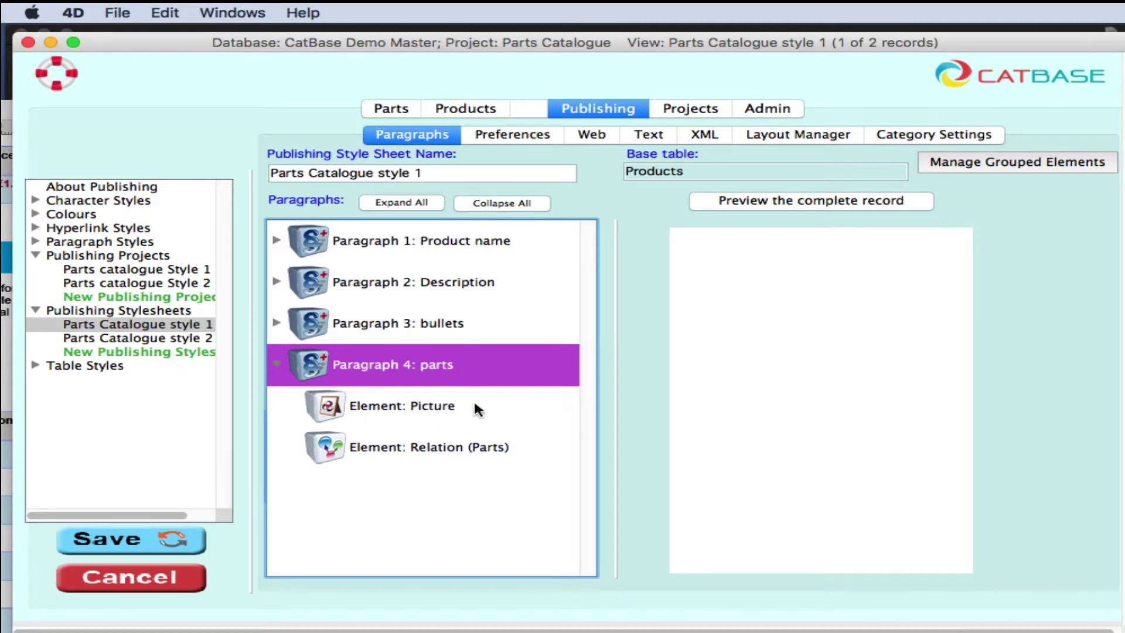
double_click(324, 450)
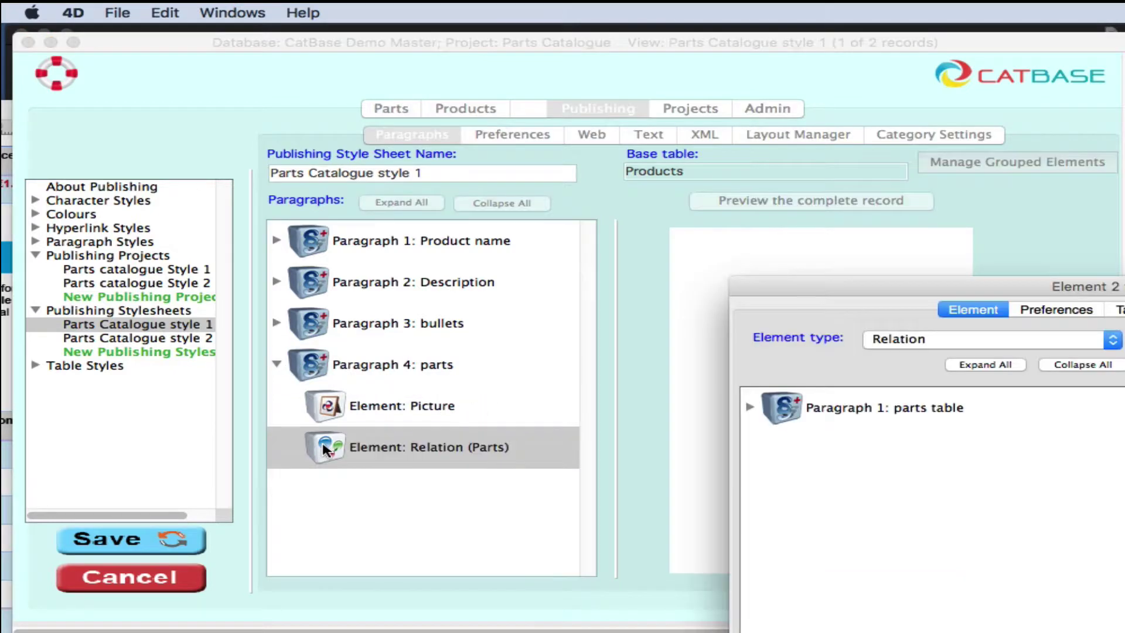
left_click_drag(818, 280, 207, 99)
left_click(139, 221)
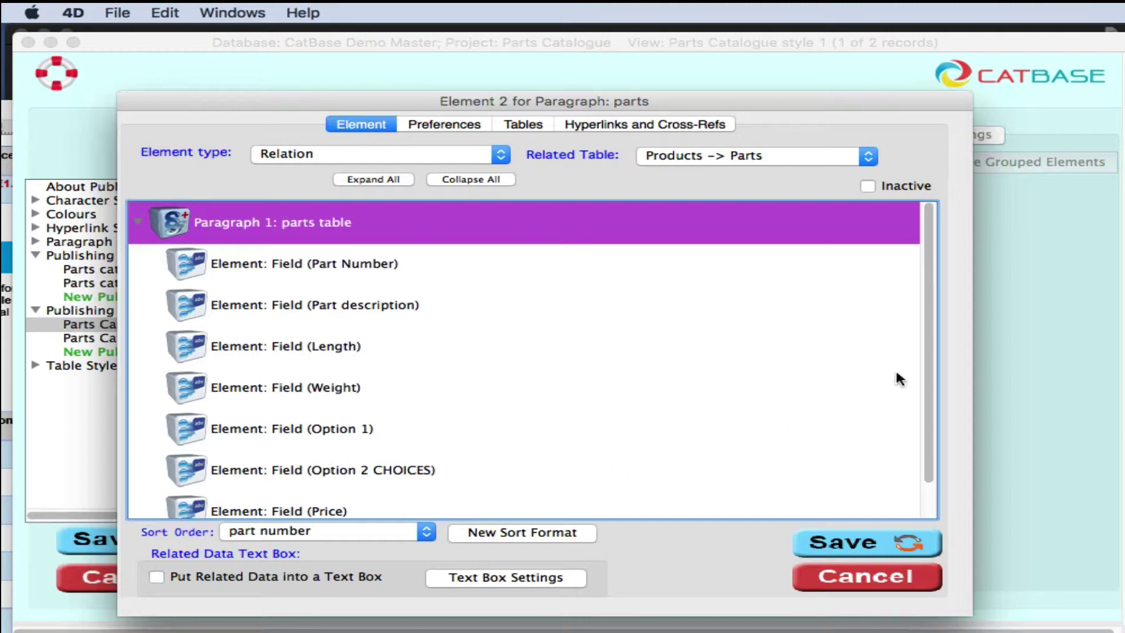
scroll(932, 411, "down", 2)
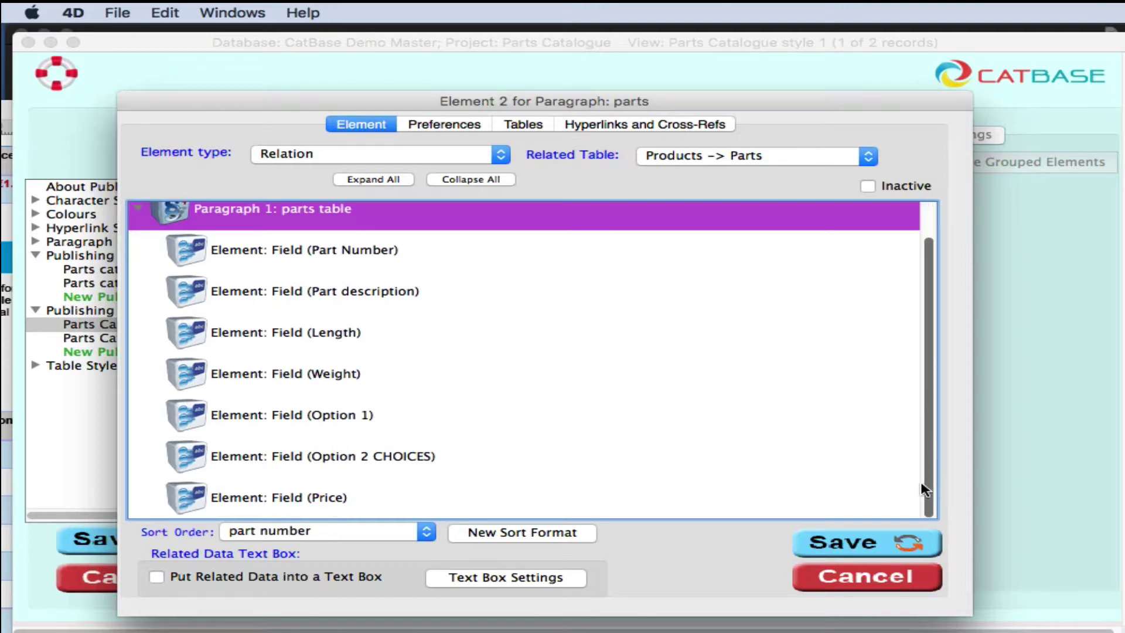
scroll(922, 433, "up", 2)
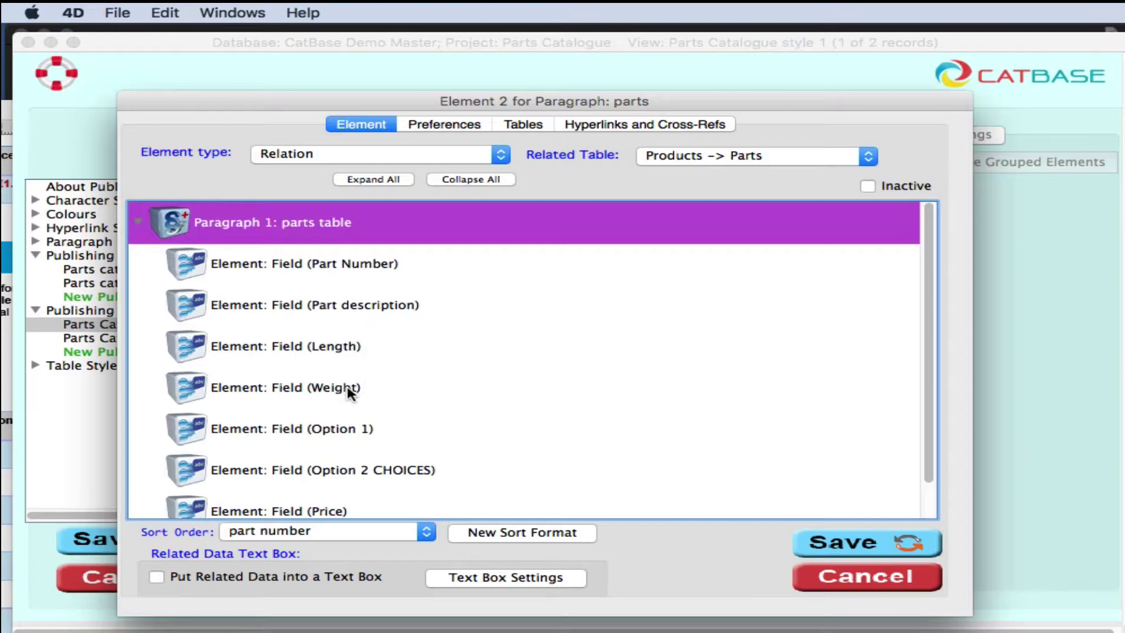
scroll(404, 493, "down", 1)
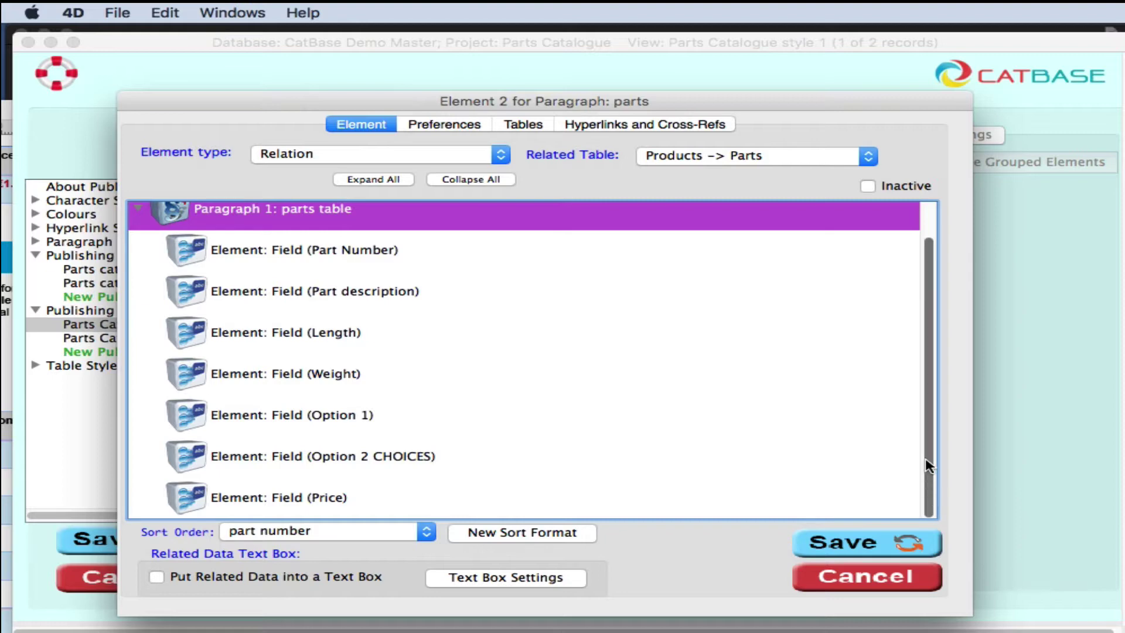
scroll(931, 467, "up", 1)
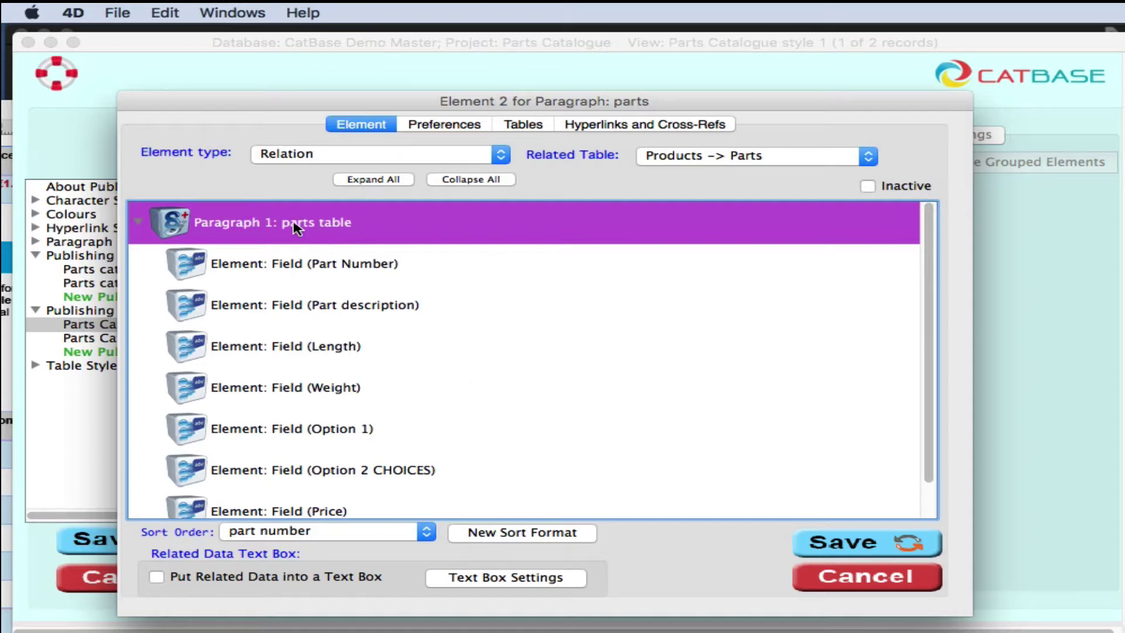
- Open the Part Number field element, check its Index this Element preference, and save the element
double_click(225, 264)
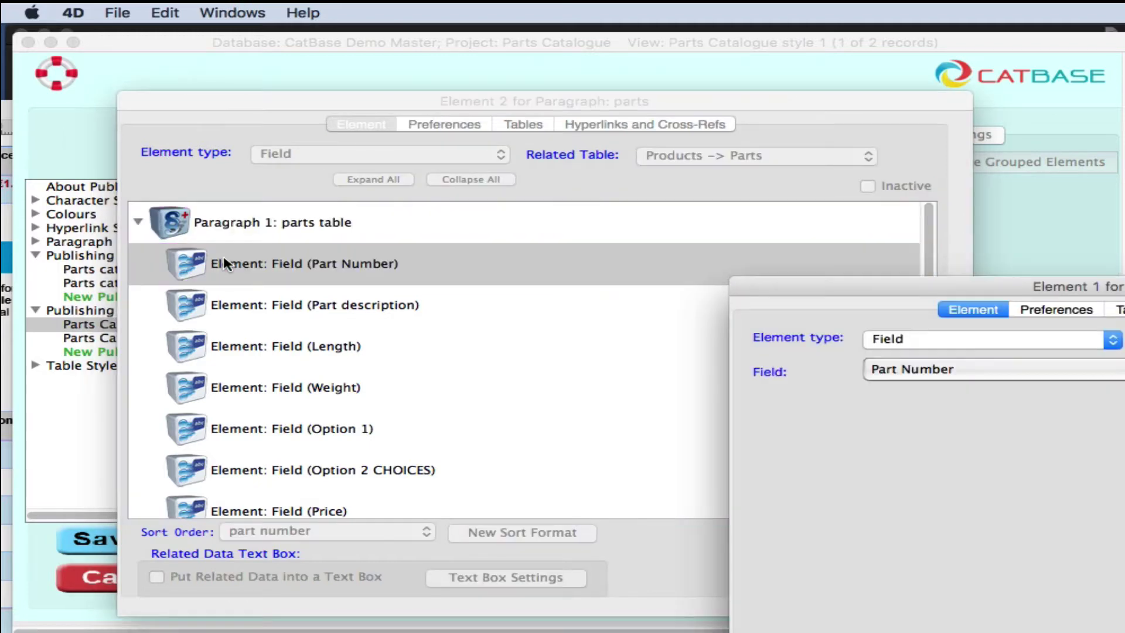
left_click_drag(856, 287, 283, 126)
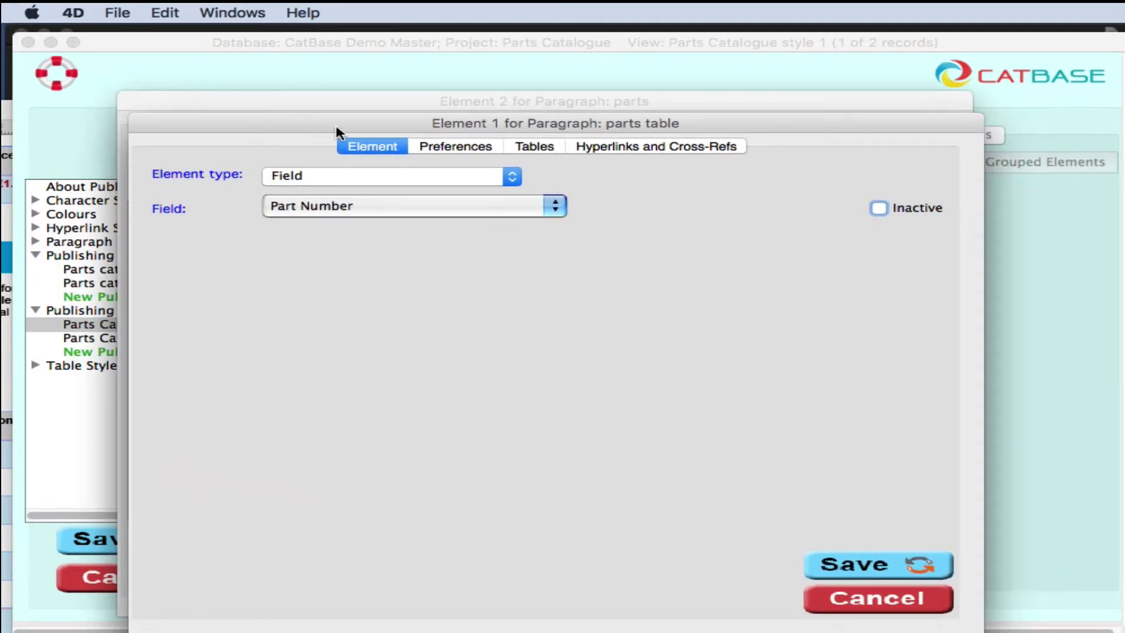
left_click(438, 146)
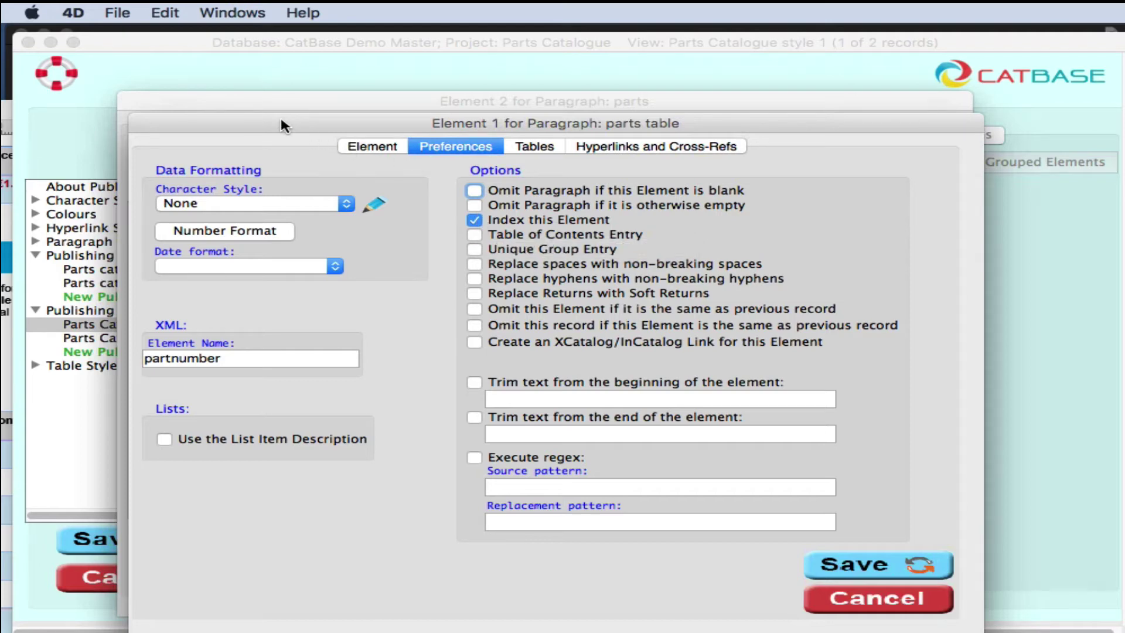
left_click(887, 566)
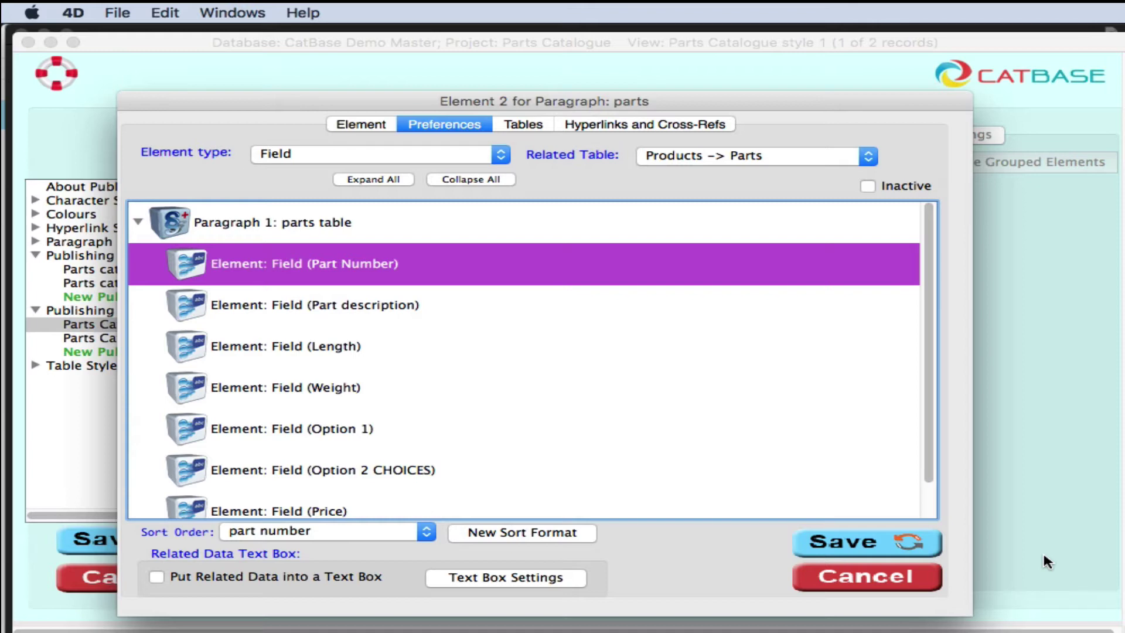
- Switch to Safari and look through the CatBase Academy page's tutorials, from Getting Started to Publishing Your Data
key("super+Tab")
key("super+Tab")
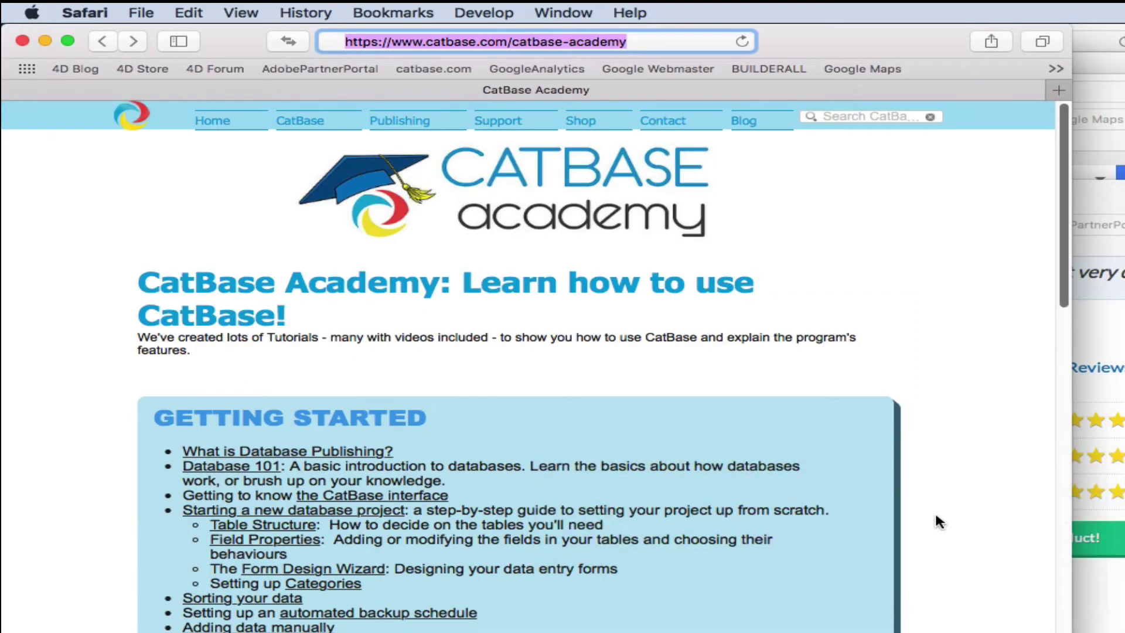
mouse_move(591, 105)
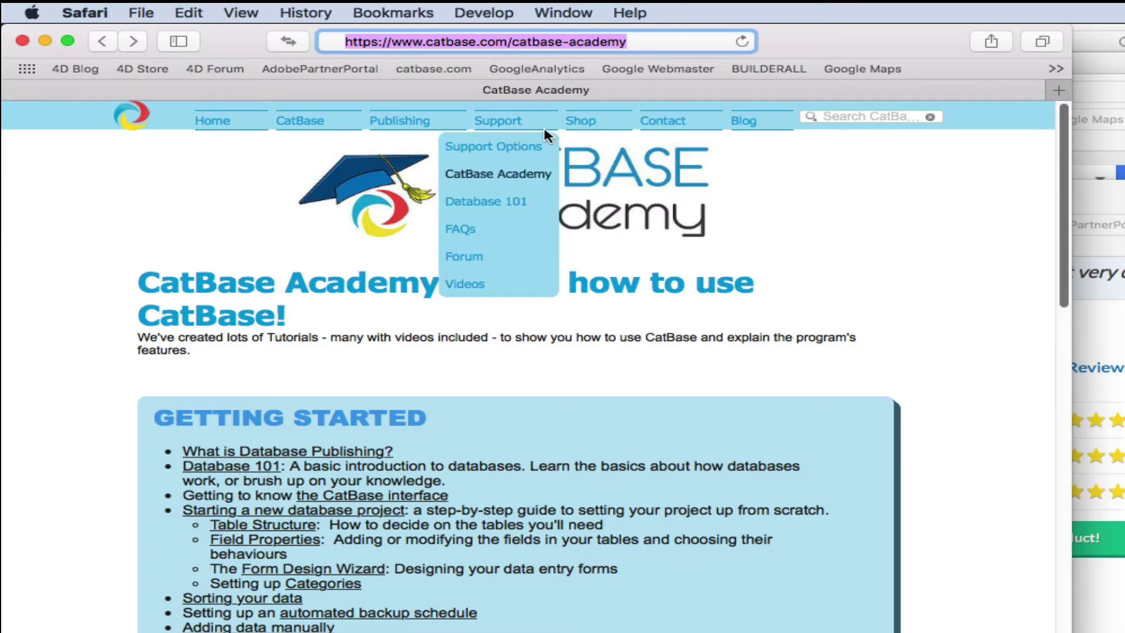
mouse_move(409, 128)
mouse_move(507, 121)
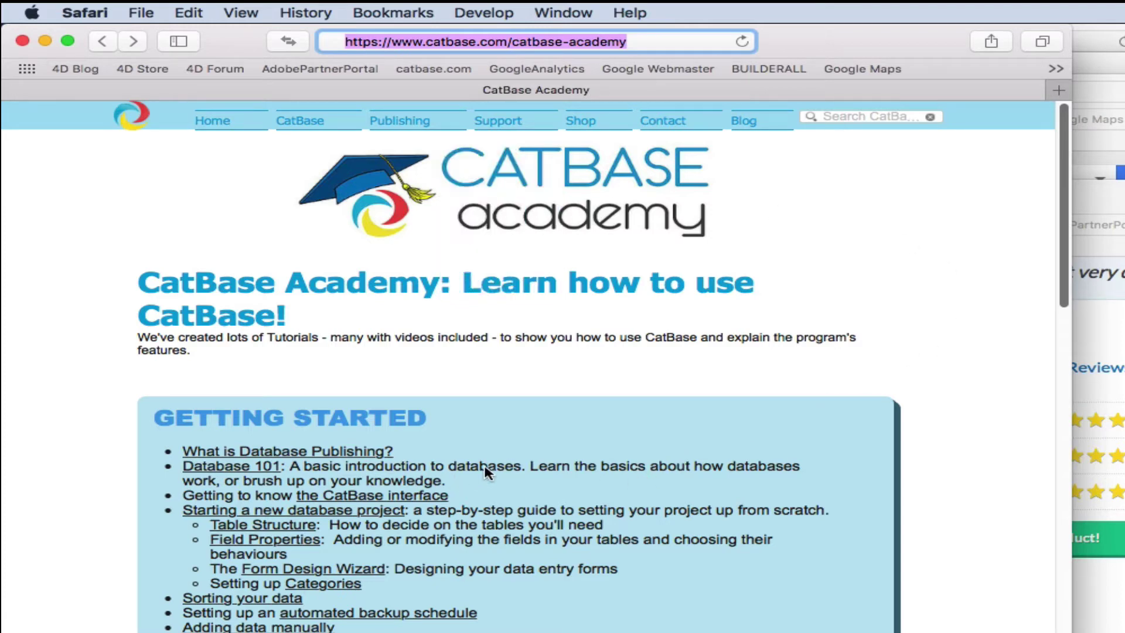
scroll(513, 454, "down", 5)
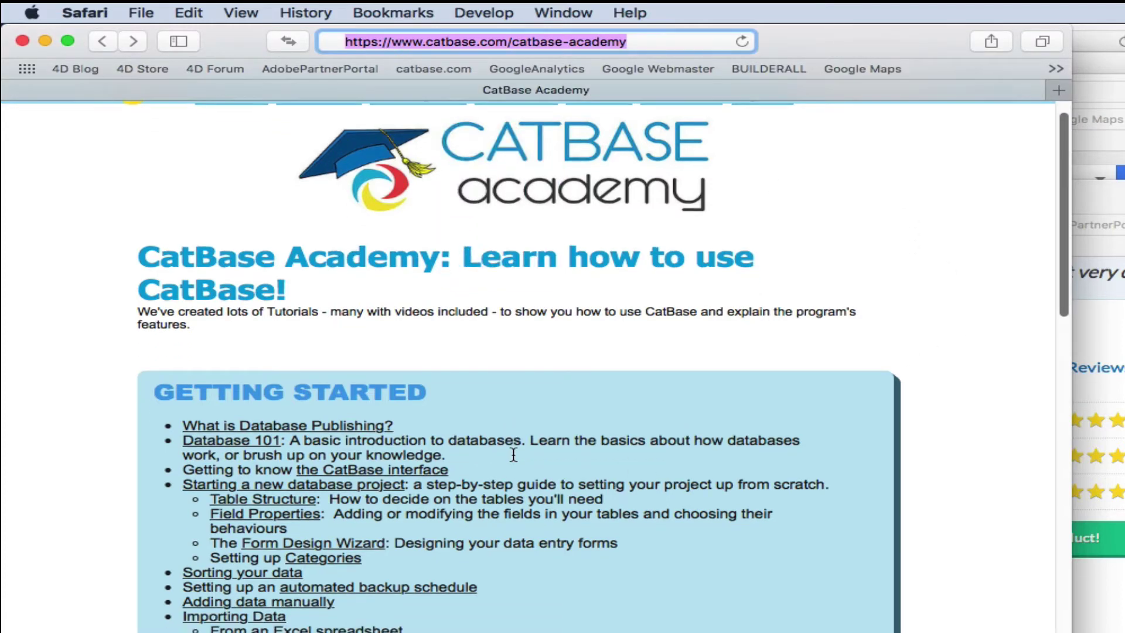
scroll(513, 454, "down", 3)
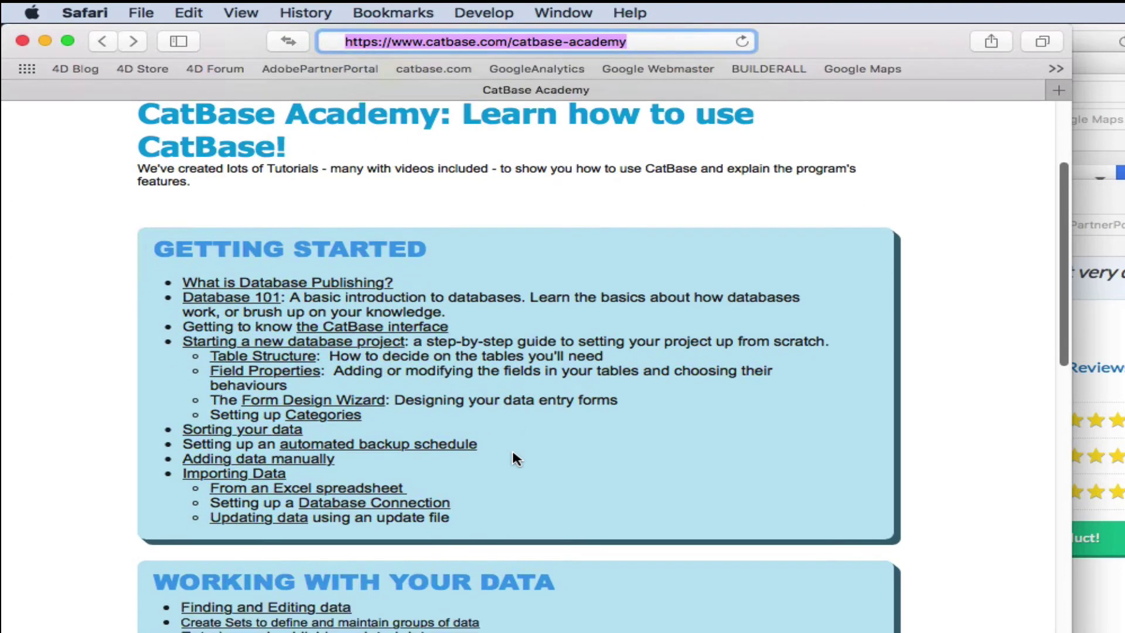
scroll(512, 453, "down", 3)
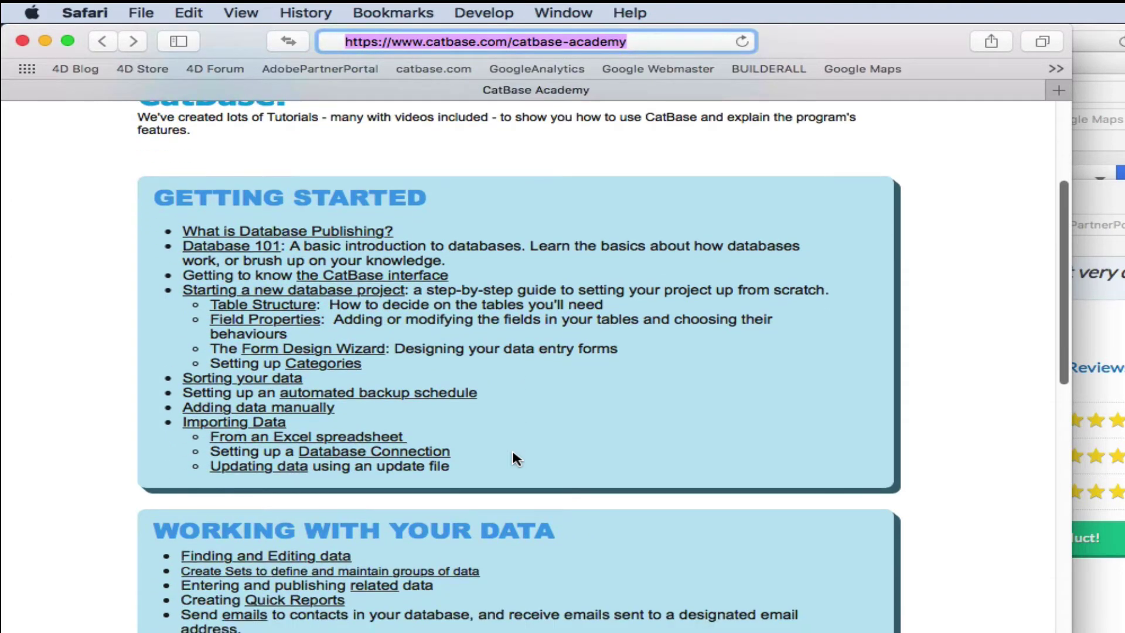
scroll(514, 459, "down", 1)
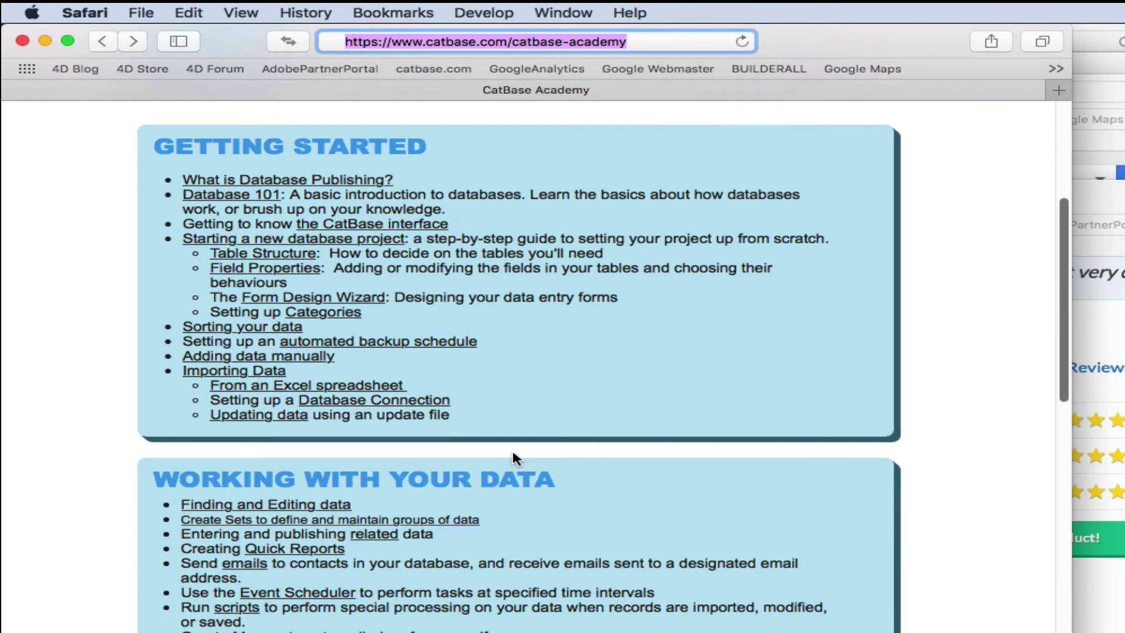
scroll(512, 458, "down", 7)
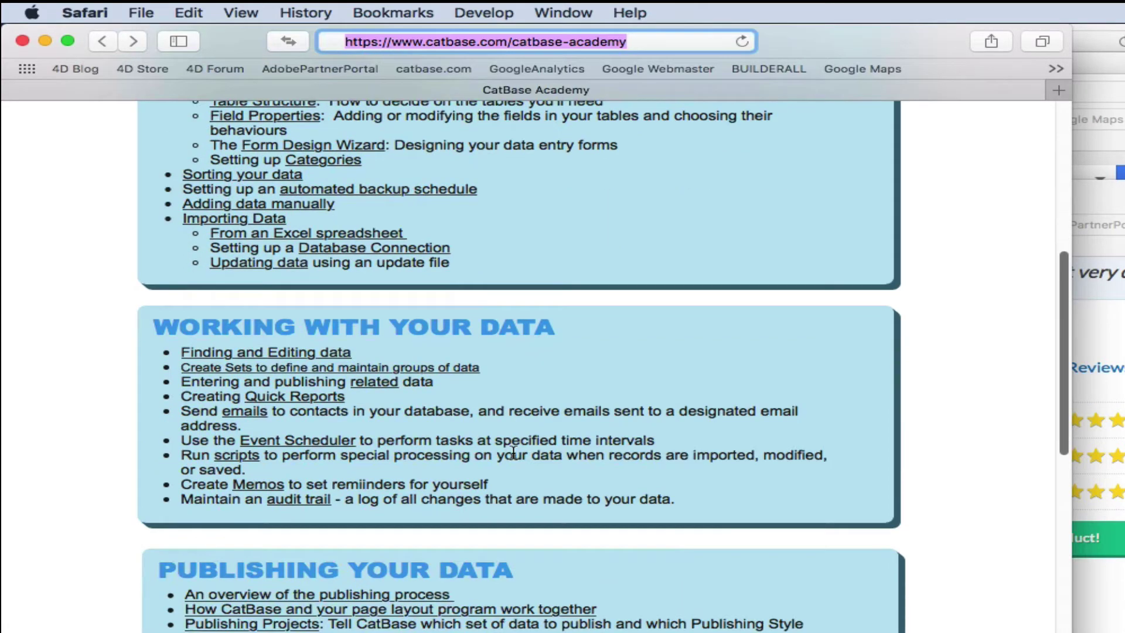
scroll(513, 451, "down", 5)
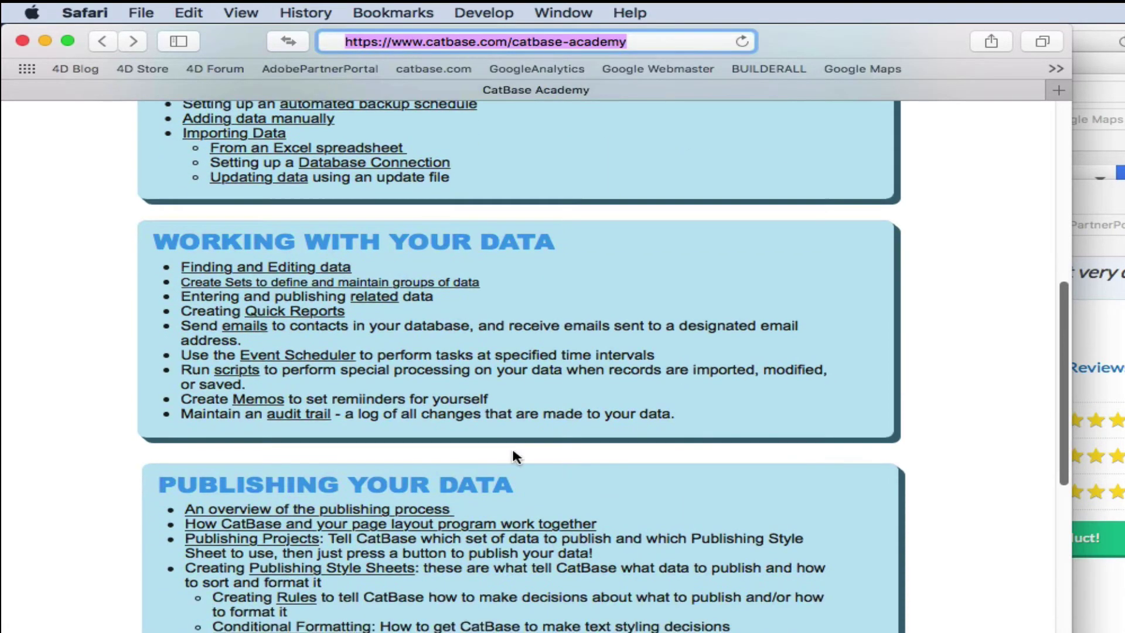
scroll(514, 454, "down", 9)
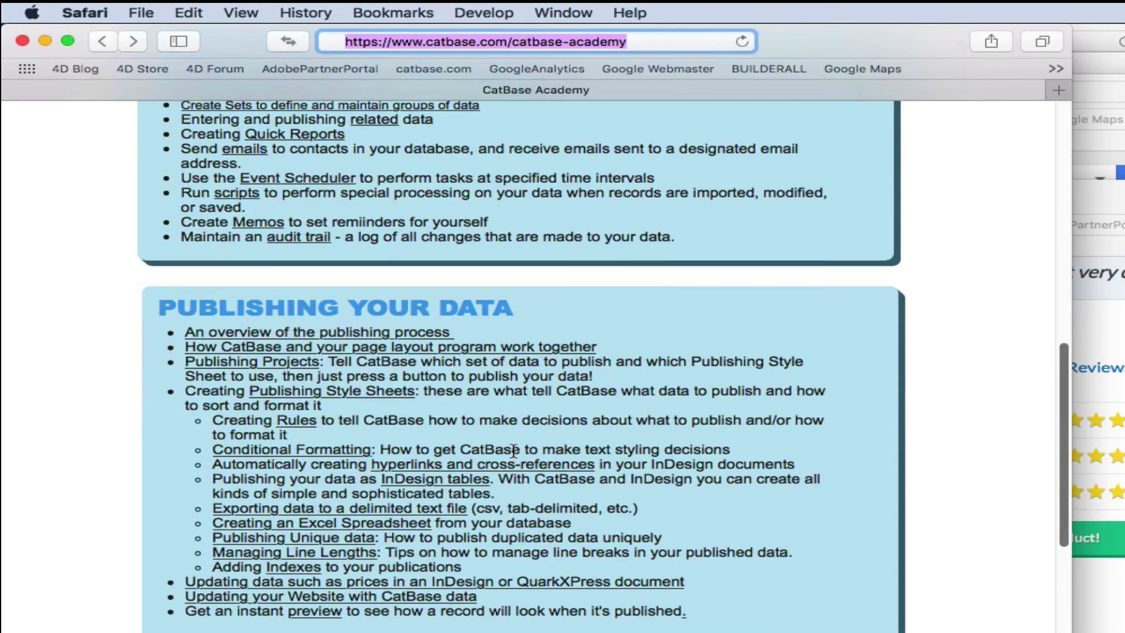